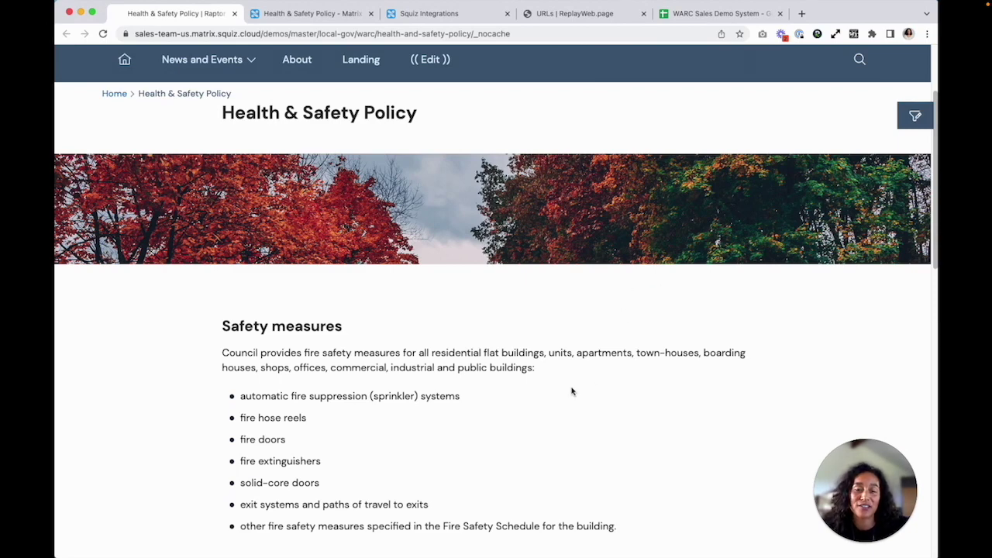
Step: Open the Hero Banner component's settings in the Matrix editing view
scroll(581, 379, "down", 5)
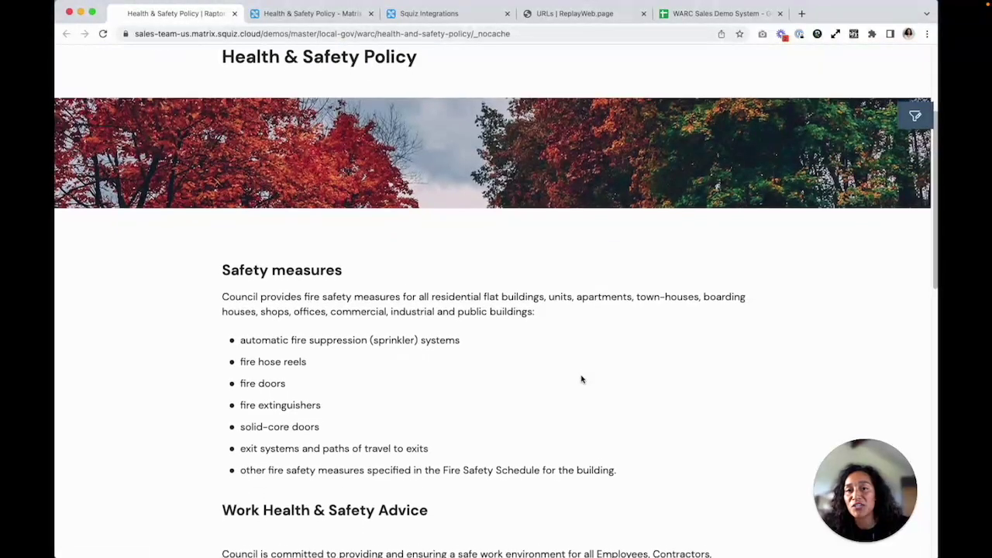
scroll(581, 379, "up", 8)
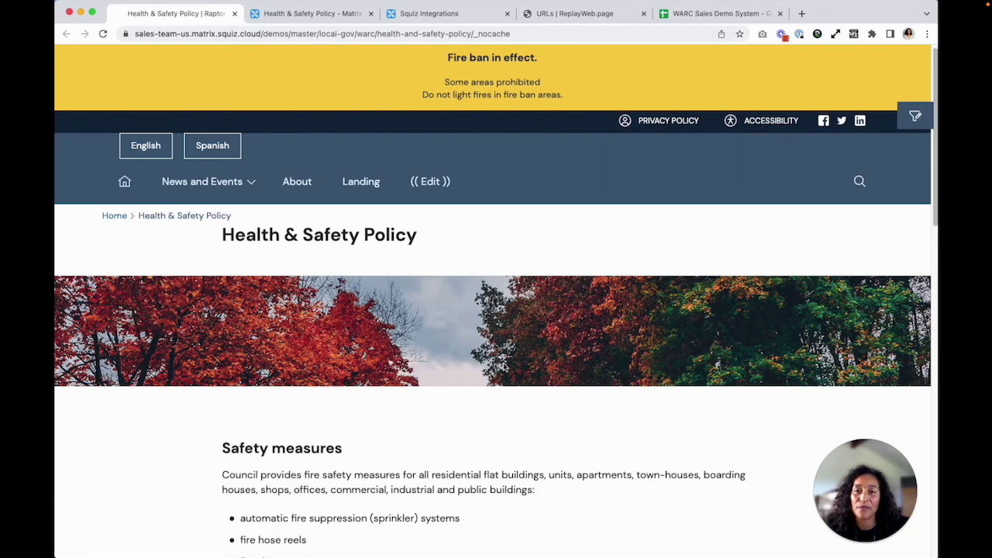
left_click(333, 23)
scroll(576, 293, "down", 2)
scroll(576, 293, "down", 5)
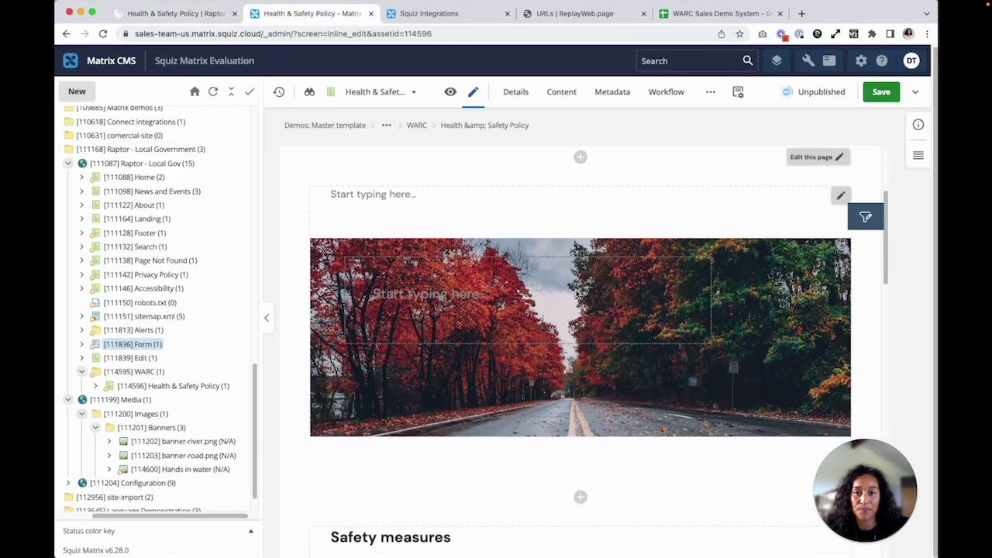
left_click(576, 293)
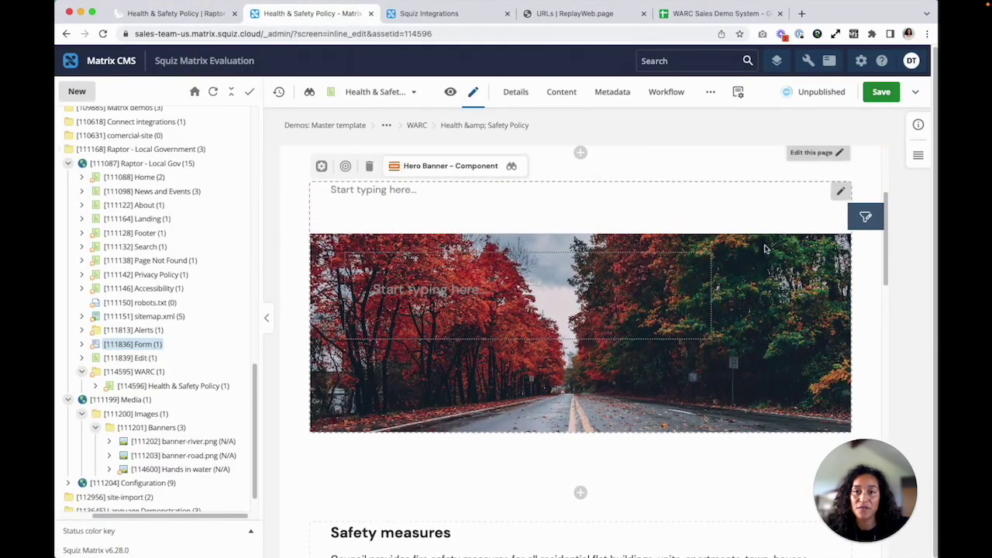
left_click(841, 191)
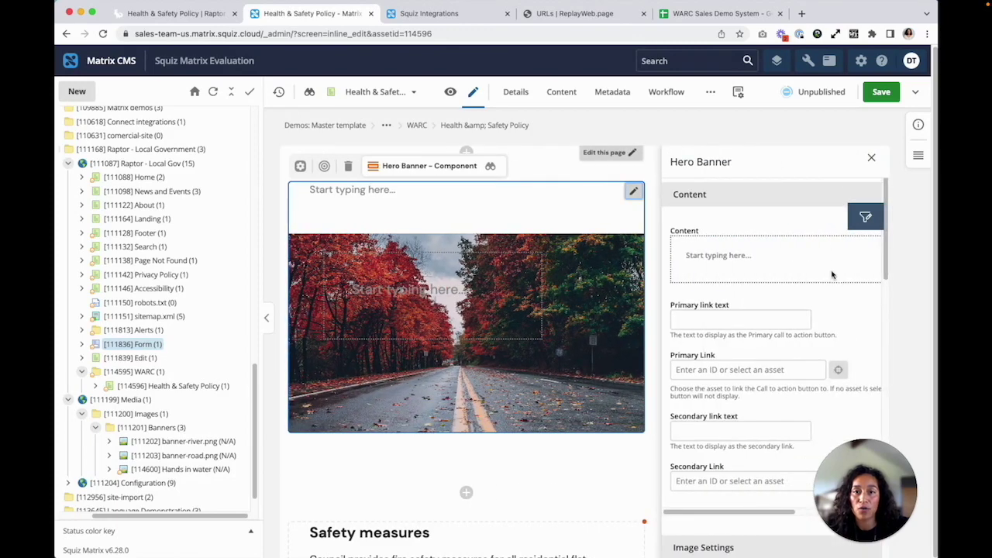
Step: Replace the banner-road.png background with the Hands in water image and save
scroll(833, 287, "down", 5)
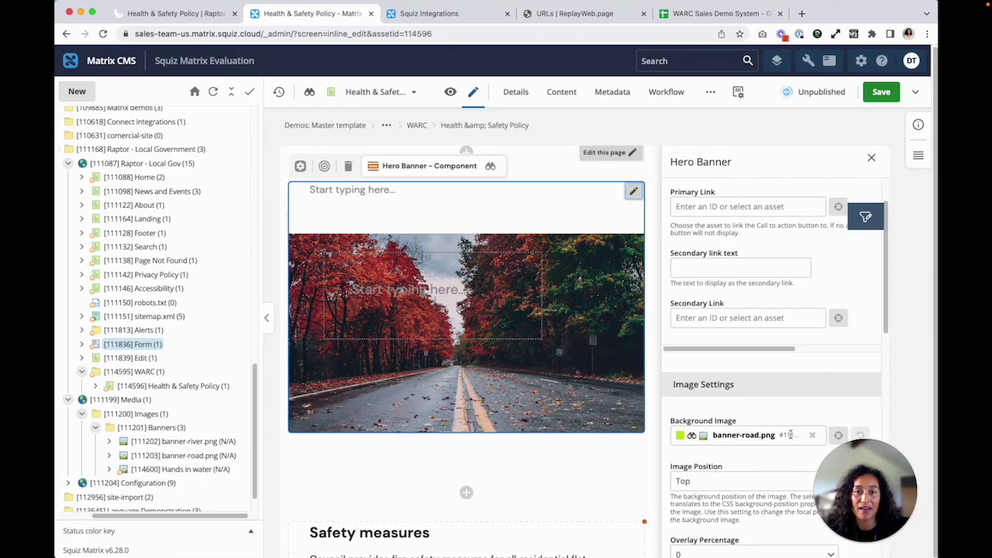
scroll(799, 434, "down", 3)
scroll(789, 202, "up", 1)
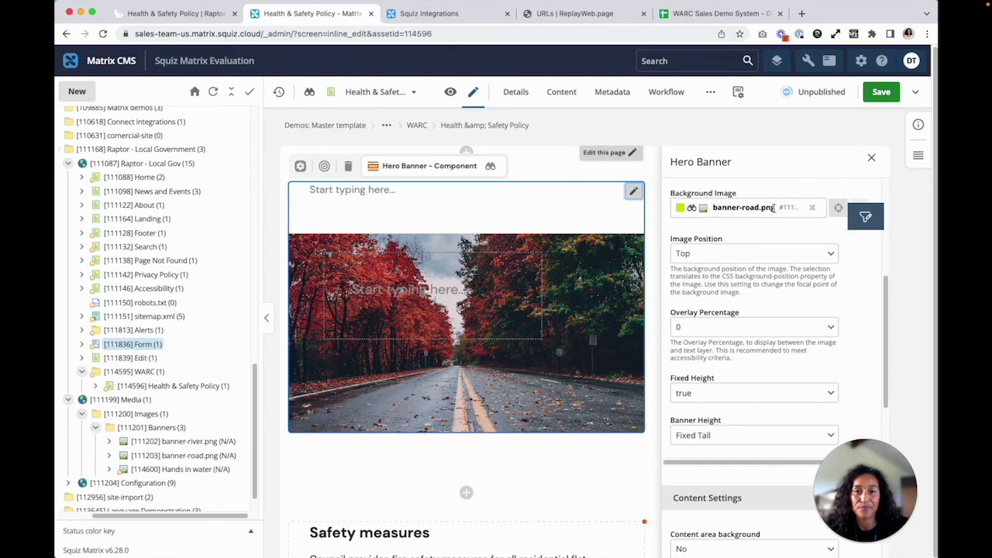
left_click(813, 207)
left_click(838, 208)
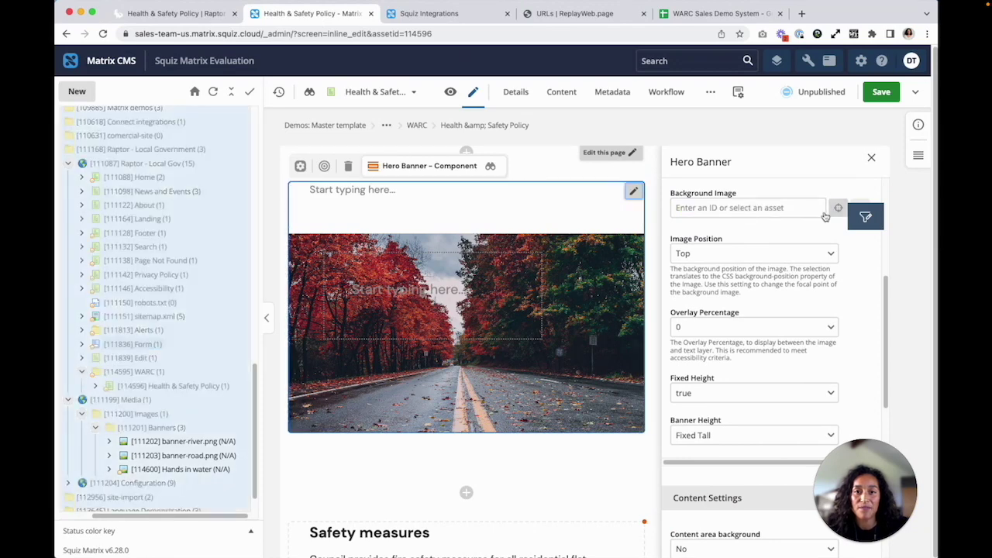
left_click(209, 472)
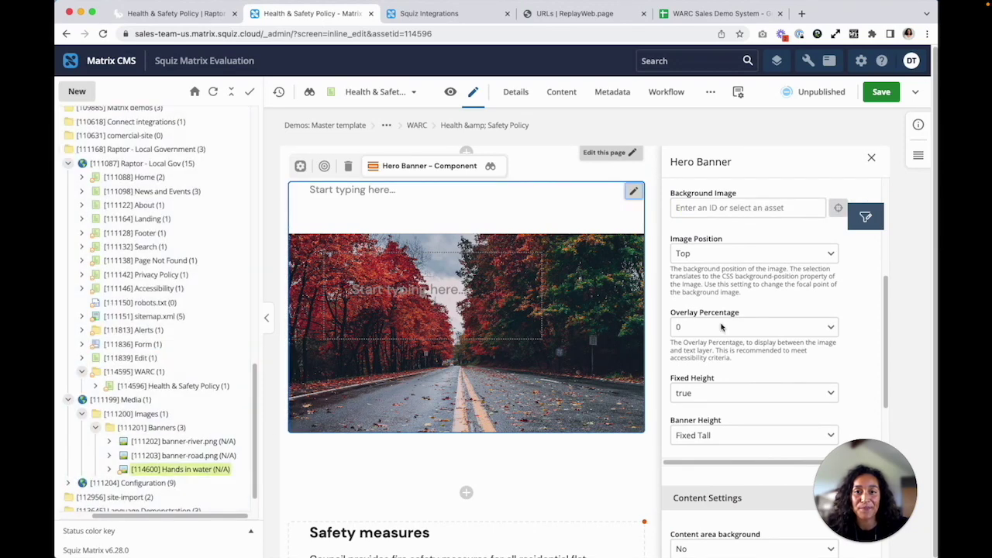
left_click(881, 93)
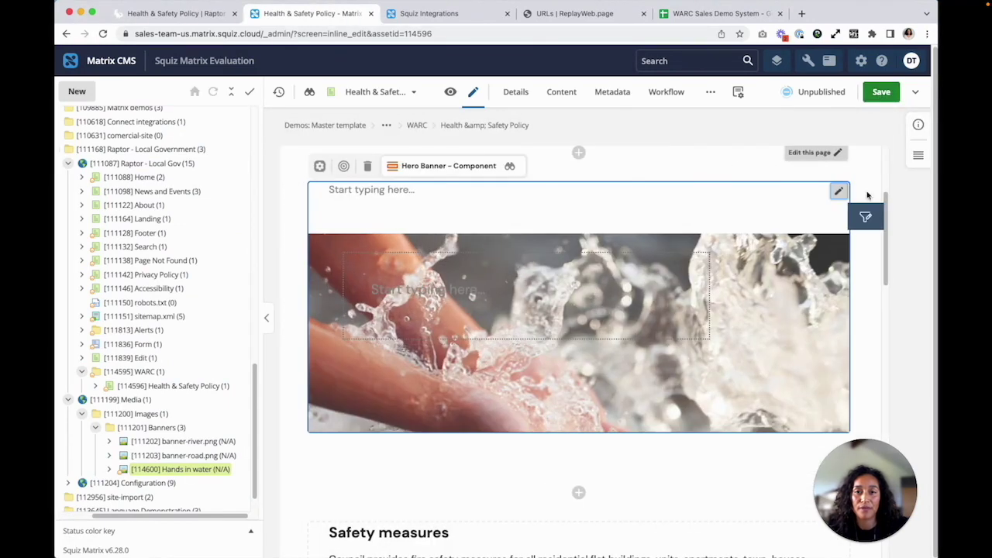
scroll(853, 302, "down", 3)
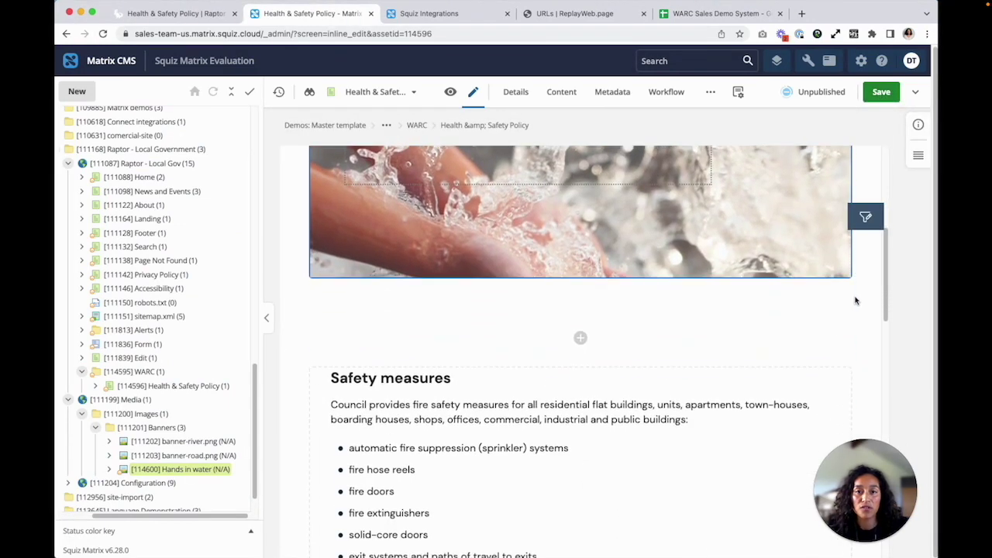
Step: Paste the General requirements paragraph above Safety measures and make its heading H2
scroll(856, 301, "down", 2)
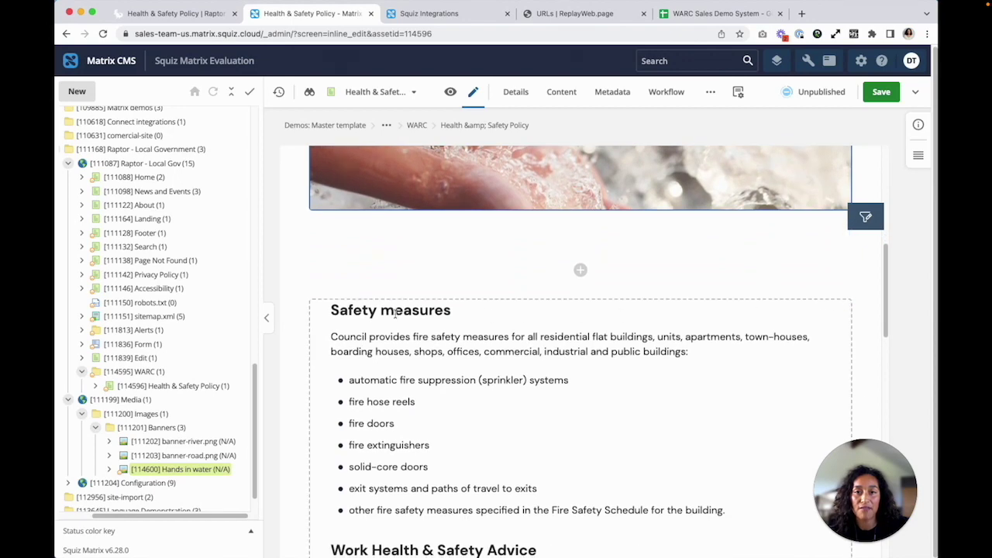
left_click(331, 310)
key("Return")
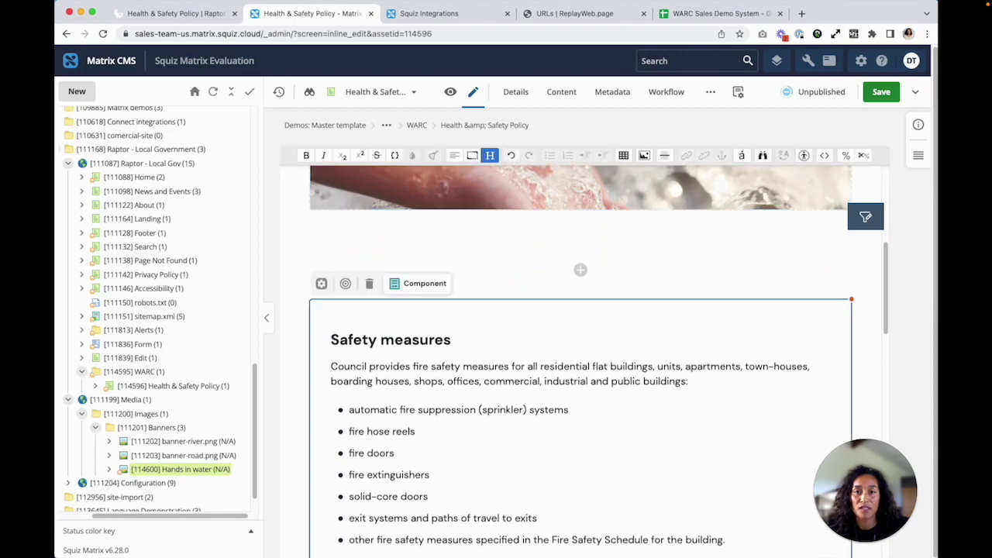
type("General requirements : All building work, demolition work and the use of a premise requires the relevant planning and building approvals to be obtained beforehand. For approval, visit the approval form.\" And we’ll add a link to our form")
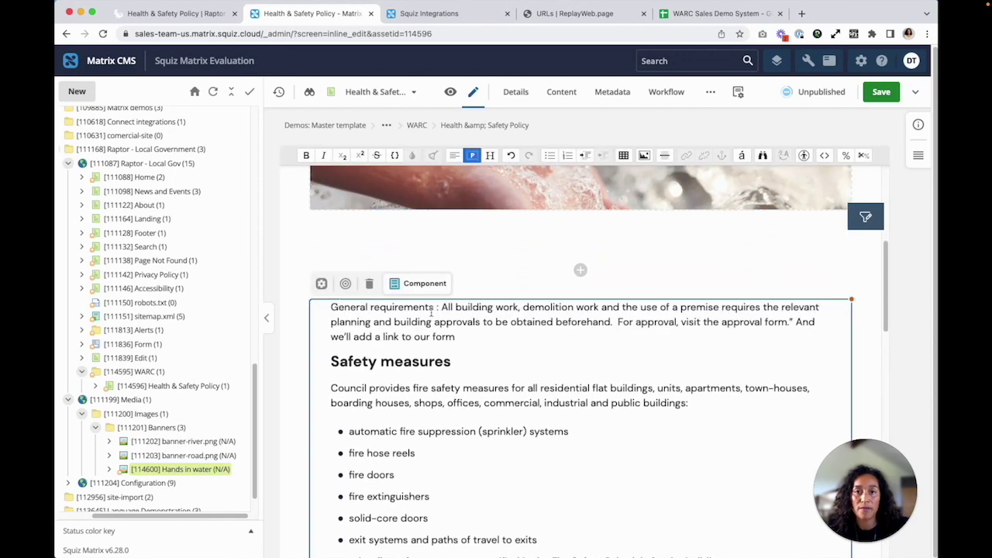
key("BackSpace")
key("BackSpace")
key("BackSpace")
key("Return")
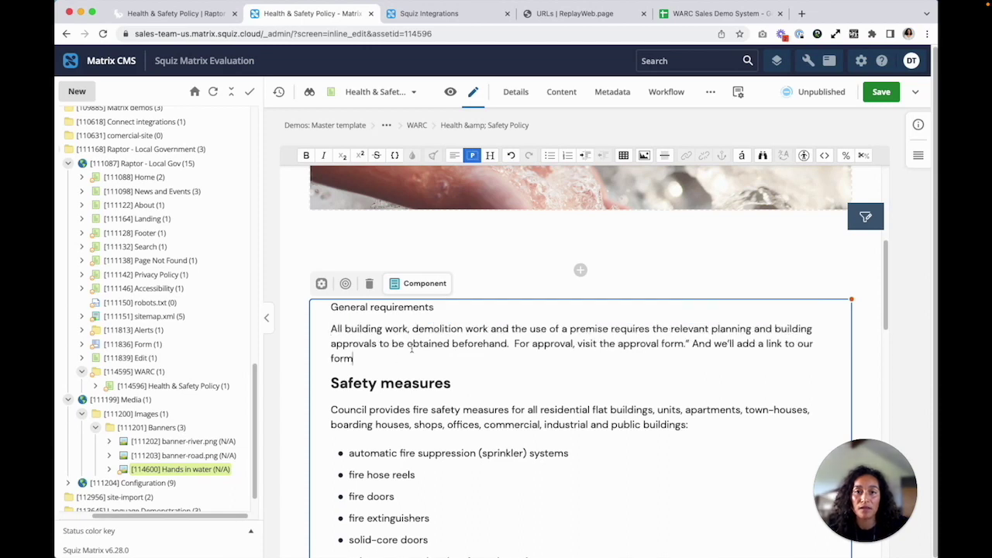
left_click(490, 155)
left_click(456, 189)
Step: Remove the leftover note and link 'the approval form' to Form page asset 111836
key("shift+End")
key("BackSpace")
key("BackSpace")
key("BackSpace")
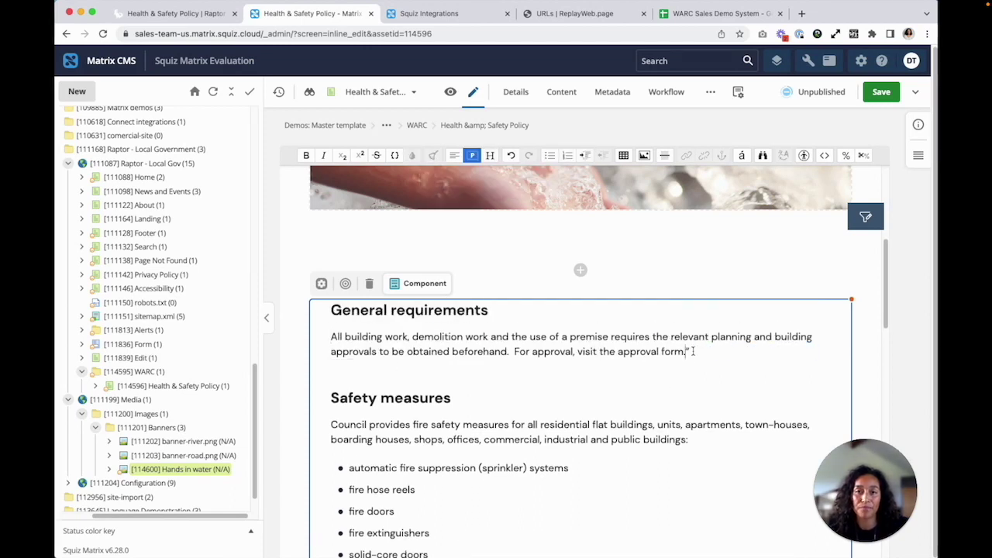
left_click_drag(601, 352, 684, 353)
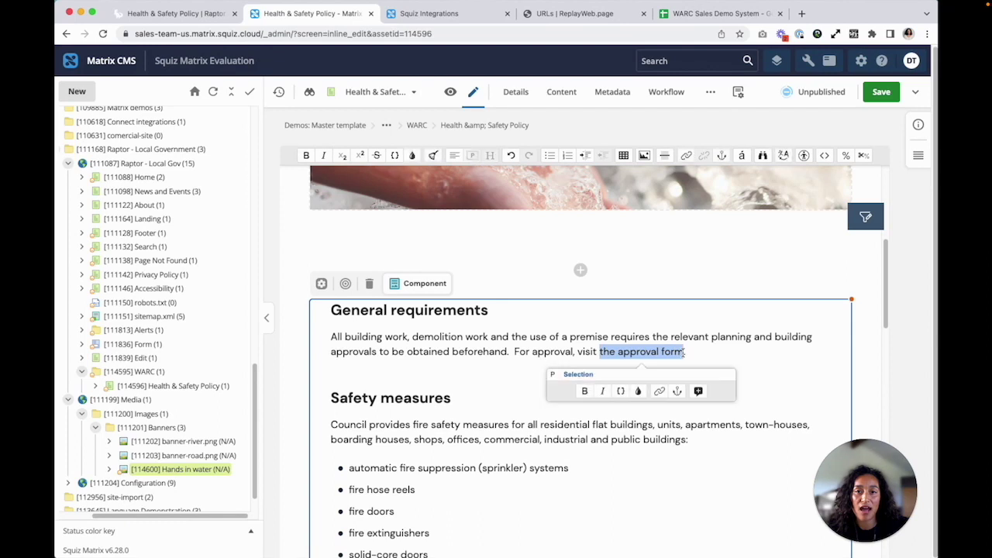
left_click(661, 391)
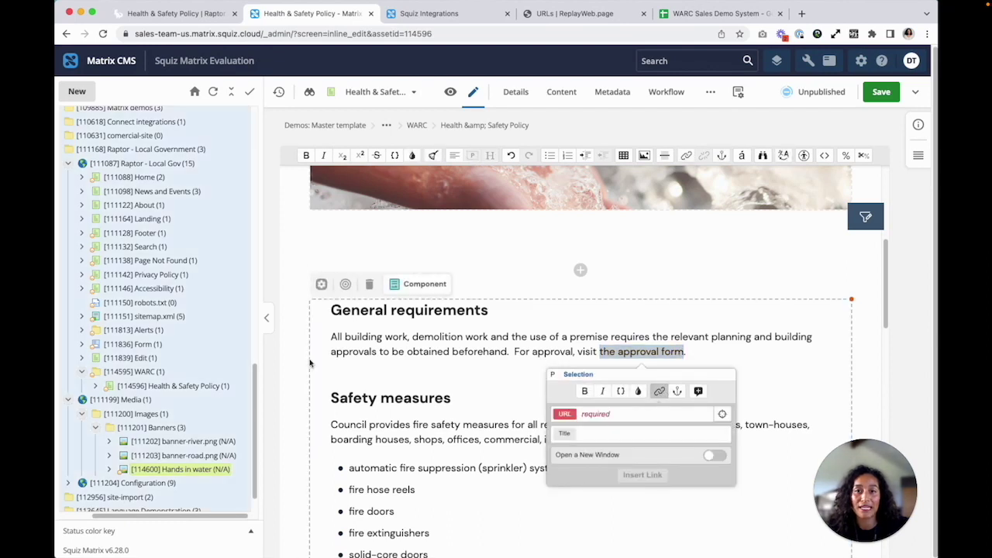
left_click(143, 348)
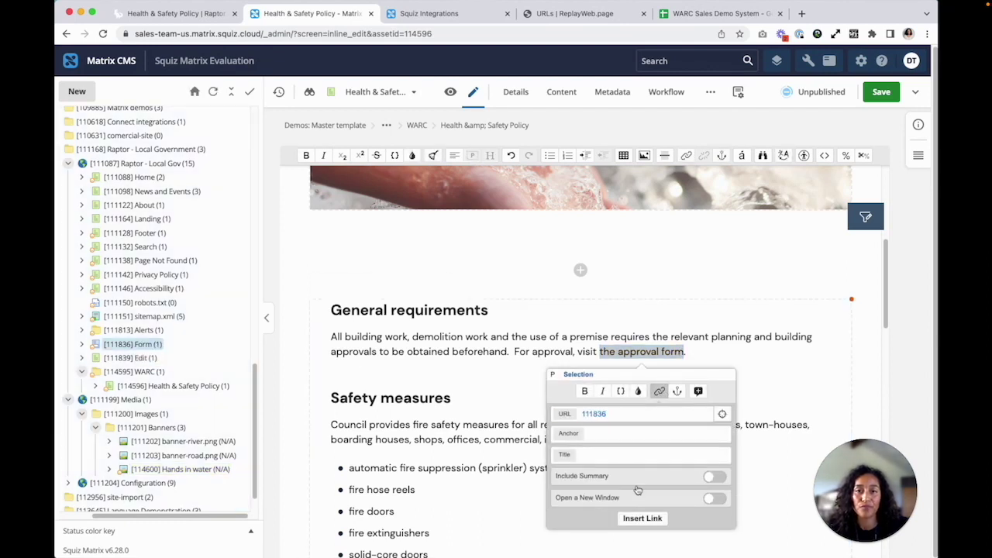
scroll(824, 376, "down", 5)
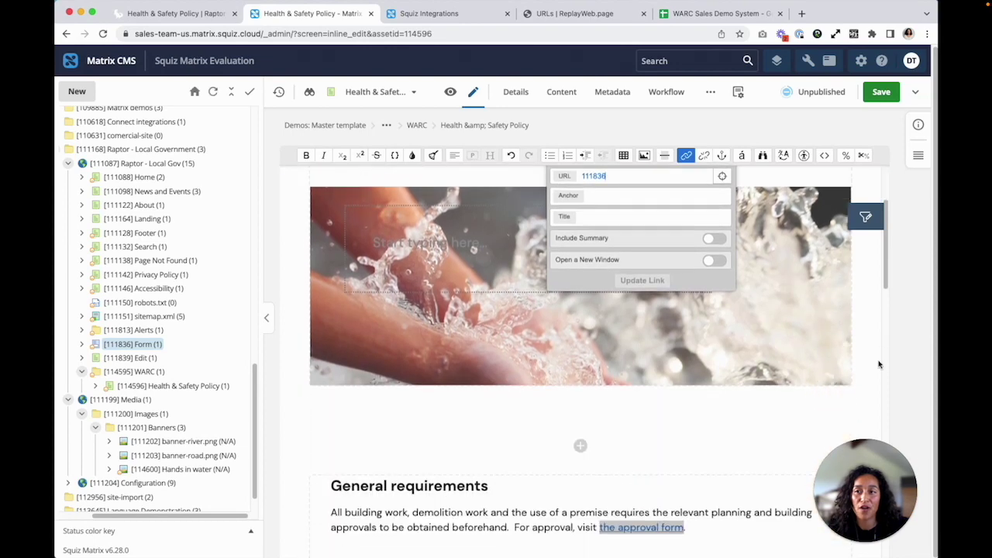
scroll(879, 364, "down", 1)
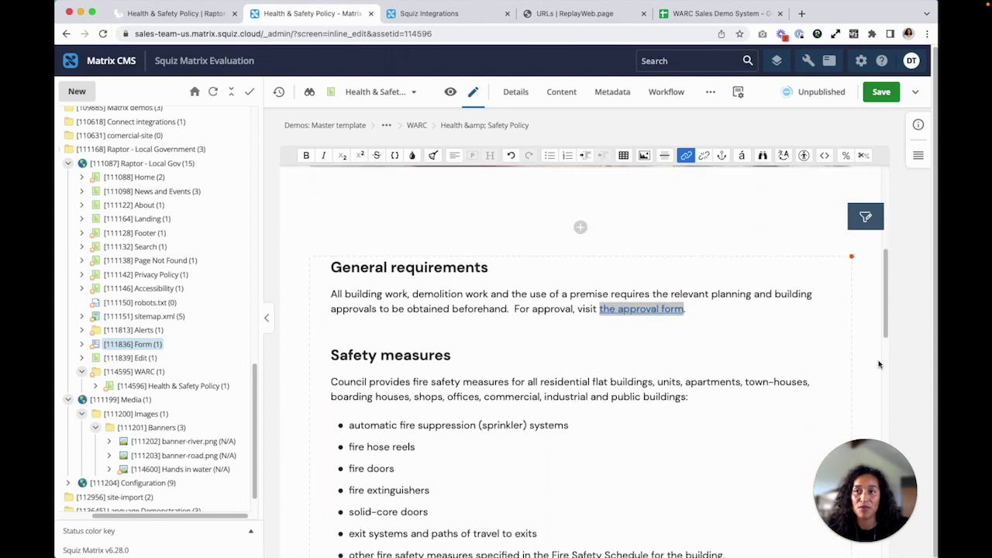
left_click(732, 340)
Step: Save the page, then apply Approve and Make Live so it becomes Published
scroll(732, 341, "up", 2)
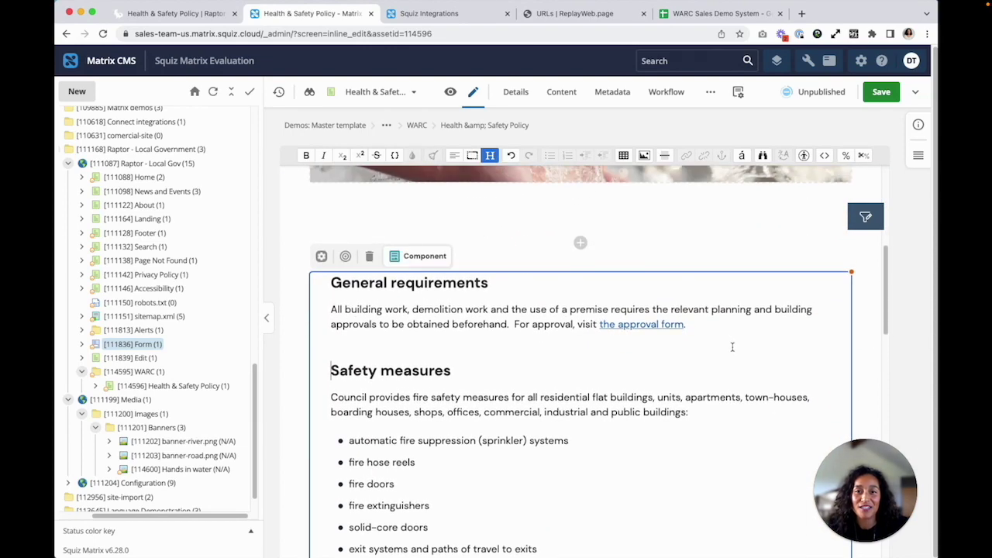
scroll(732, 345, "up", 5)
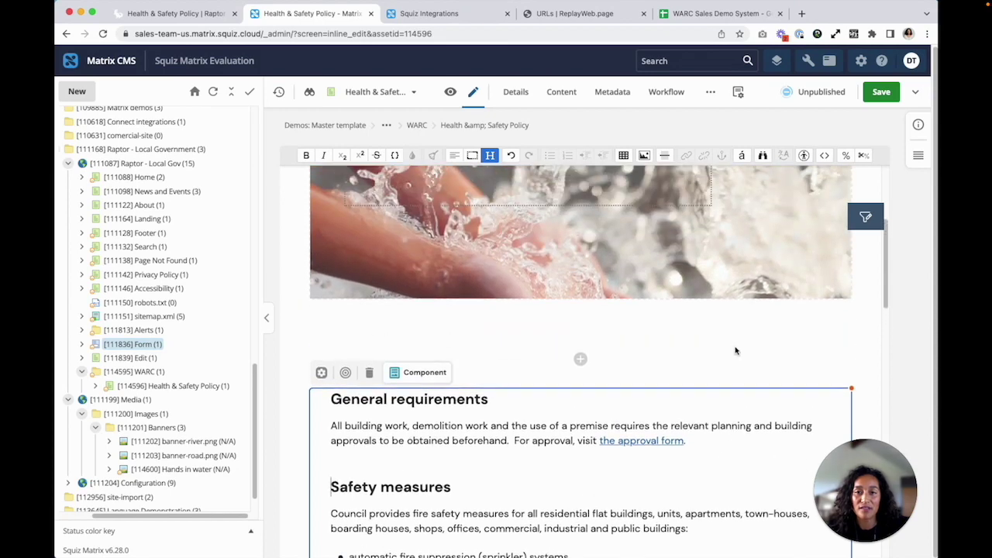
left_click(884, 93)
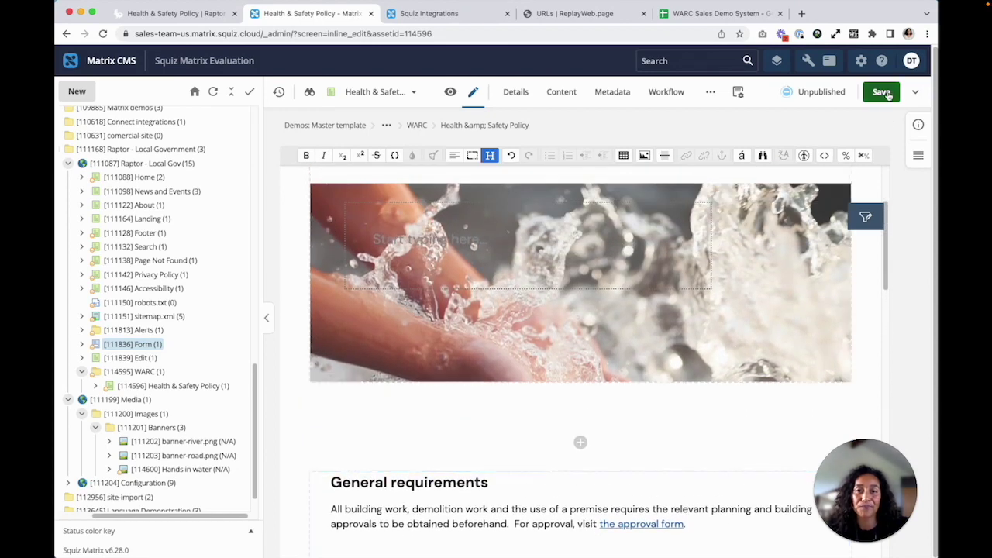
left_click(828, 94)
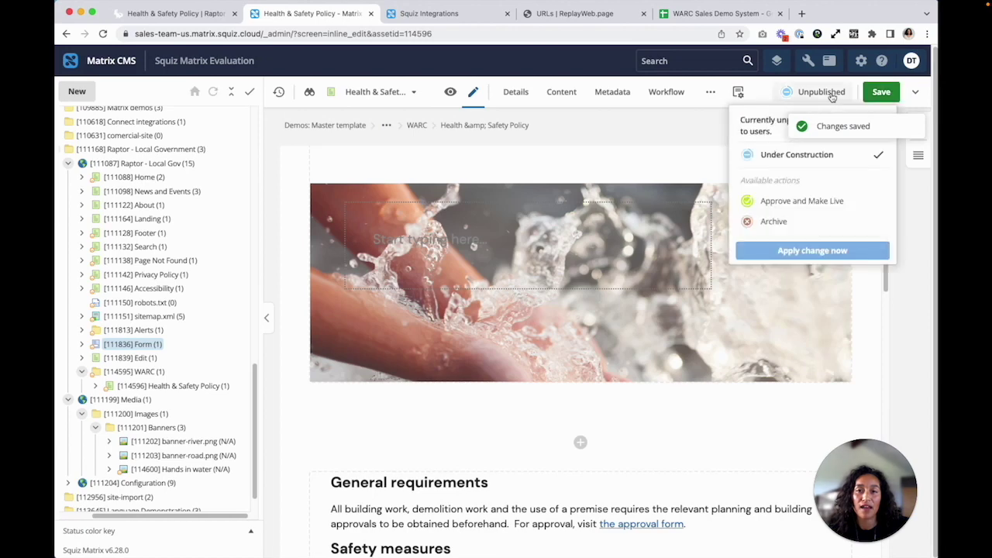
left_click(840, 205)
left_click(822, 250)
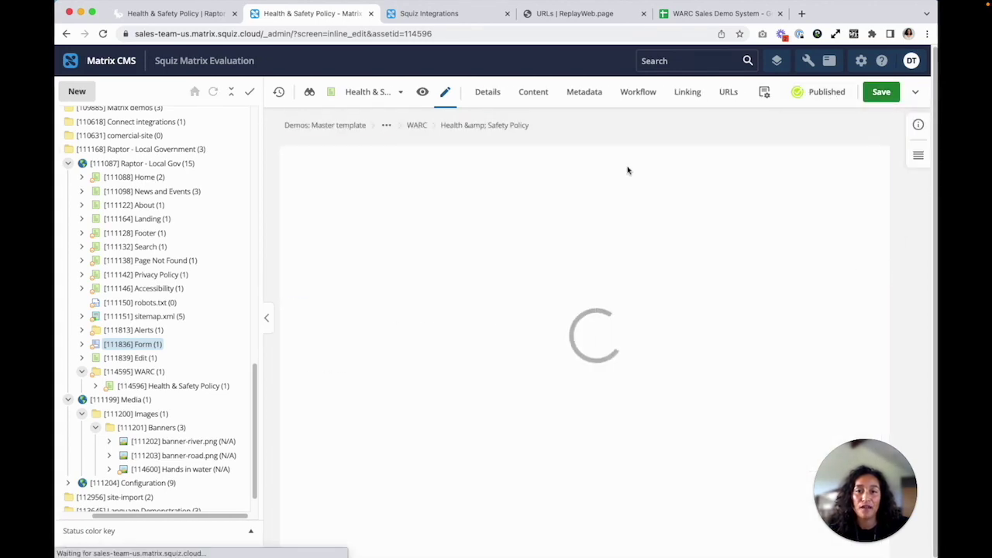
left_click(435, 16)
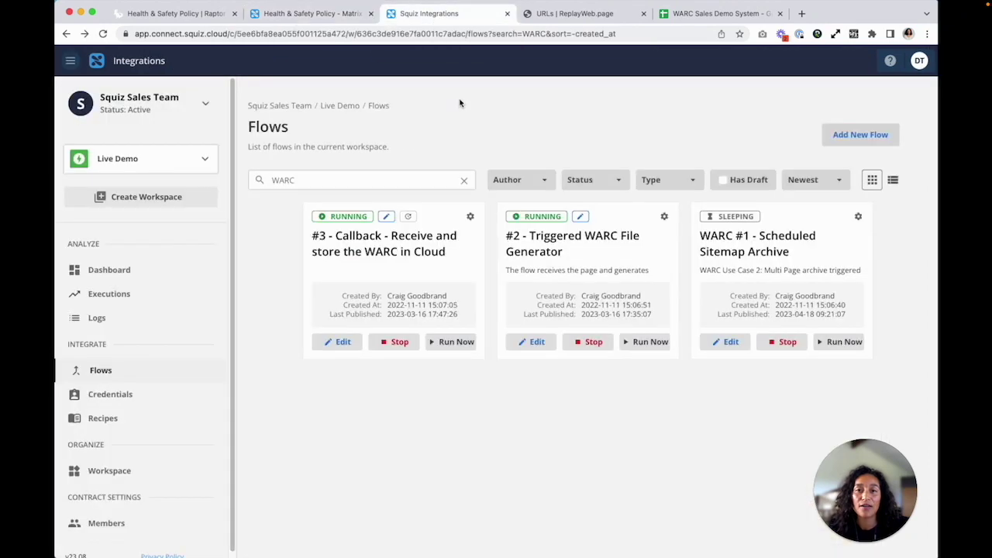
Step: Open the #3 Callback flow's designer from the WARC-filtered Flows list
left_click(408, 243)
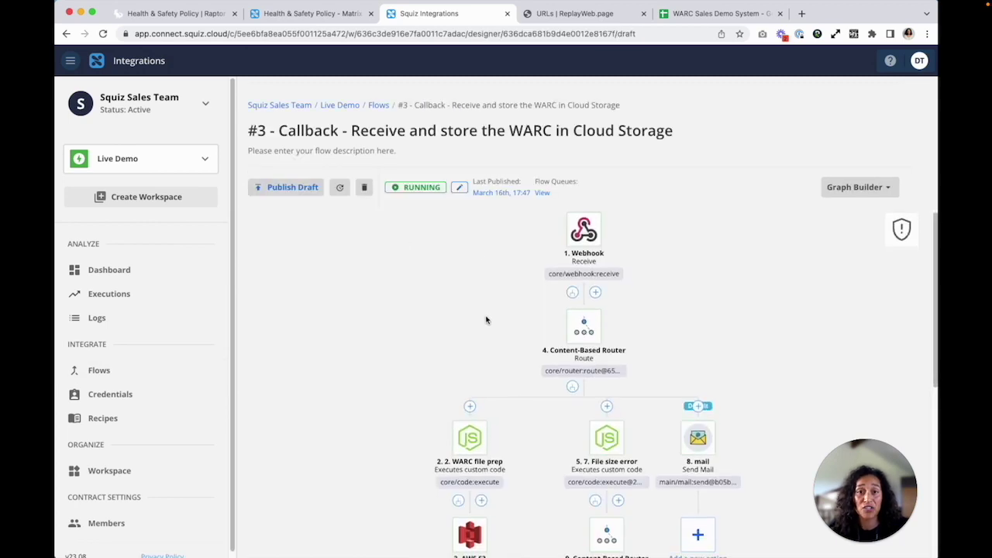
Step: Open the #3 Callback flow's AWS S3 step and review its selected function
scroll(487, 320, "down", 3)
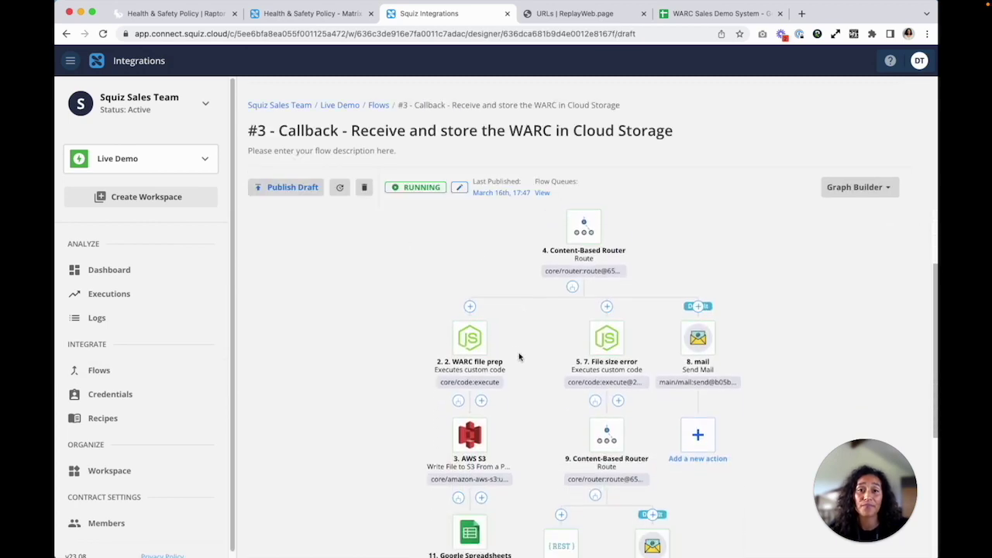
mouse_move(476, 354)
scroll(477, 346, "down", 1)
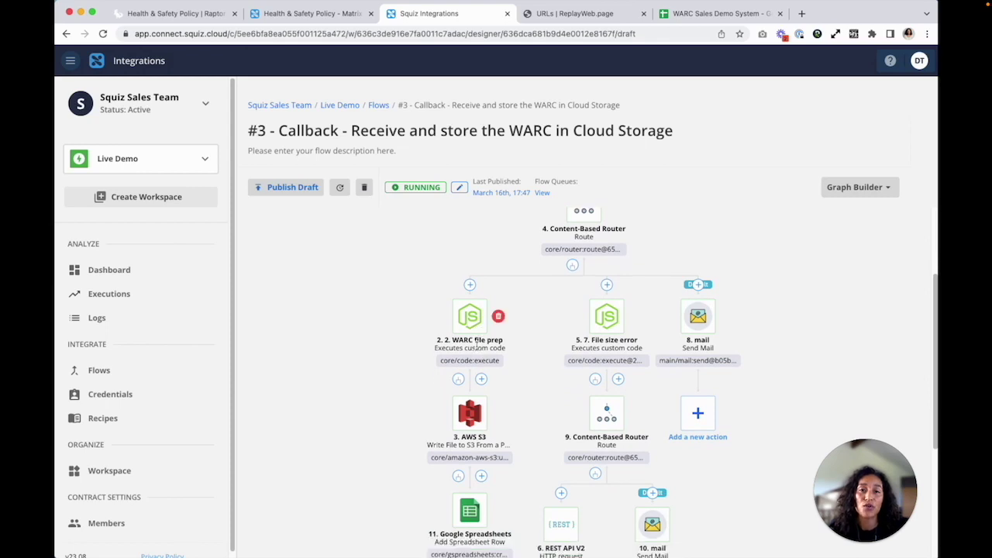
scroll(477, 348, "down", 2)
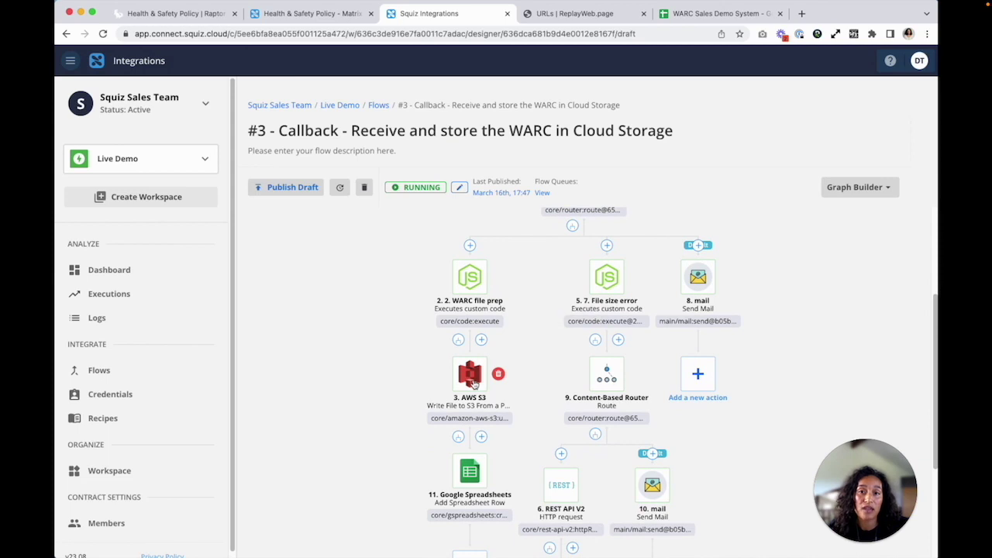
left_click(472, 384)
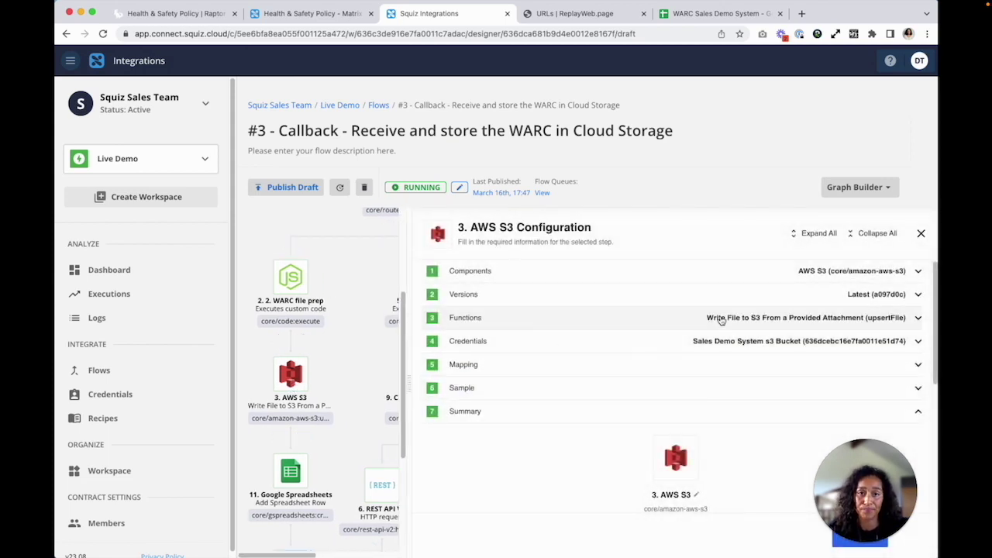
left_click_drag(729, 319, 867, 328)
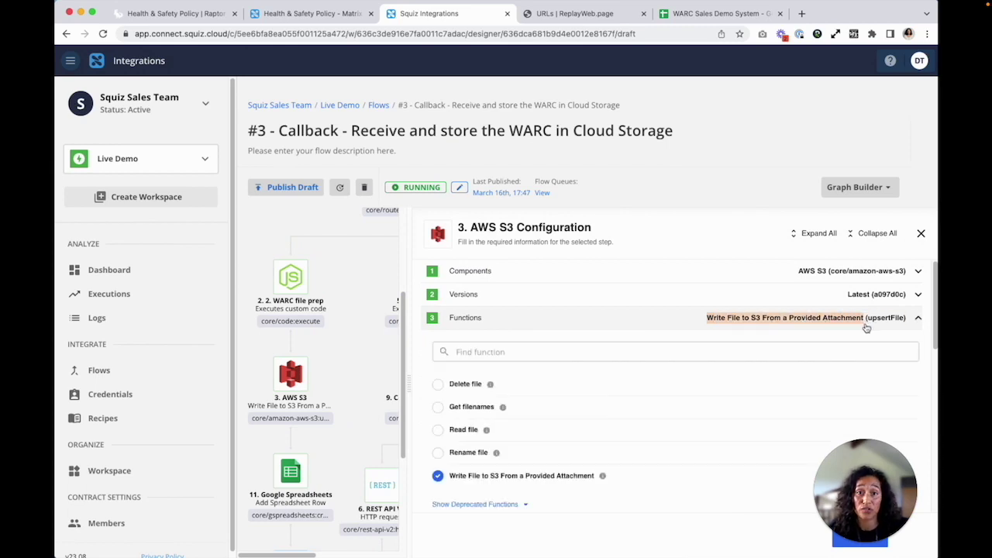
left_click(651, 322)
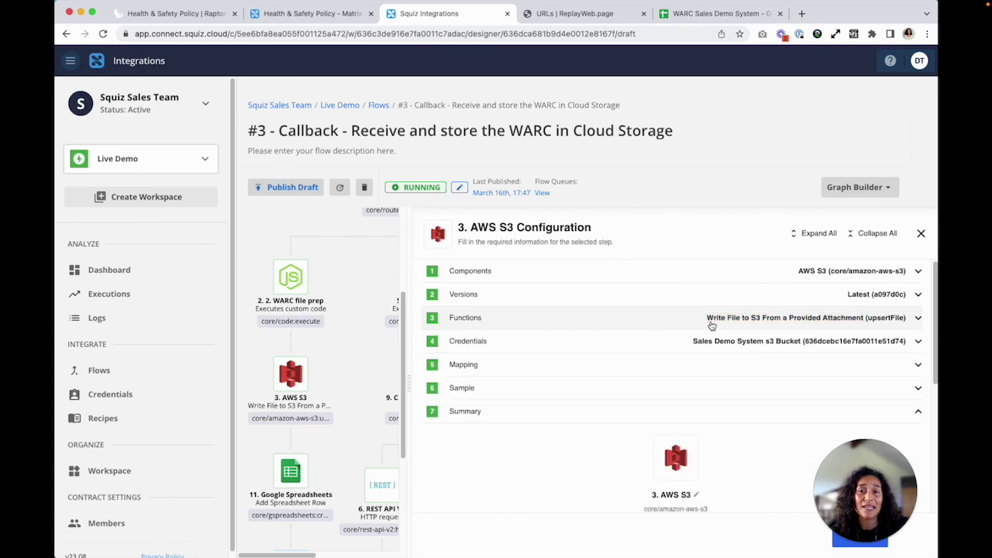
Step: Review the step's core/amazon-aws-s3 component summary, then close the configuration panel
scroll(674, 368, "down", 3)
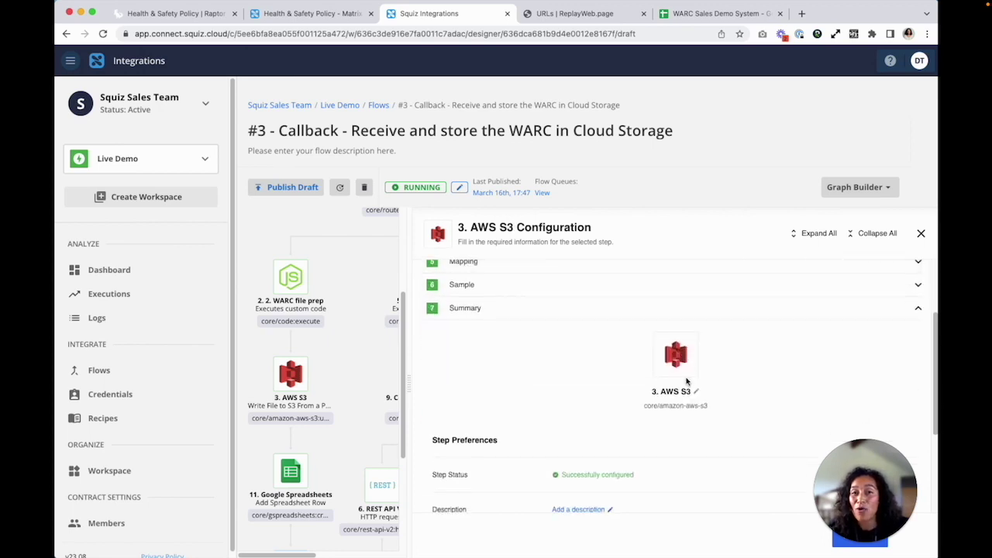
double_click(655, 405)
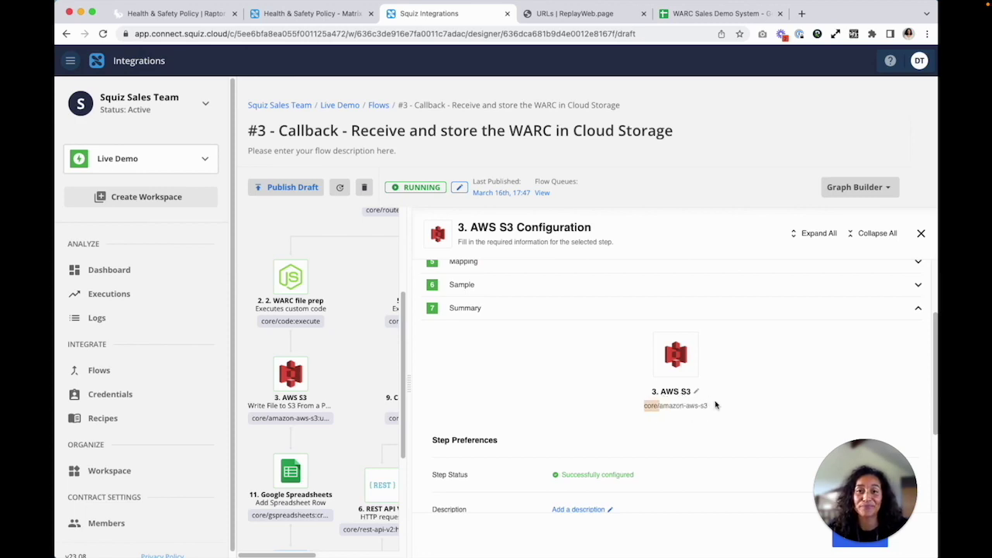
triple_click(716, 405)
left_click(740, 407)
scroll(736, 419, "up", 3)
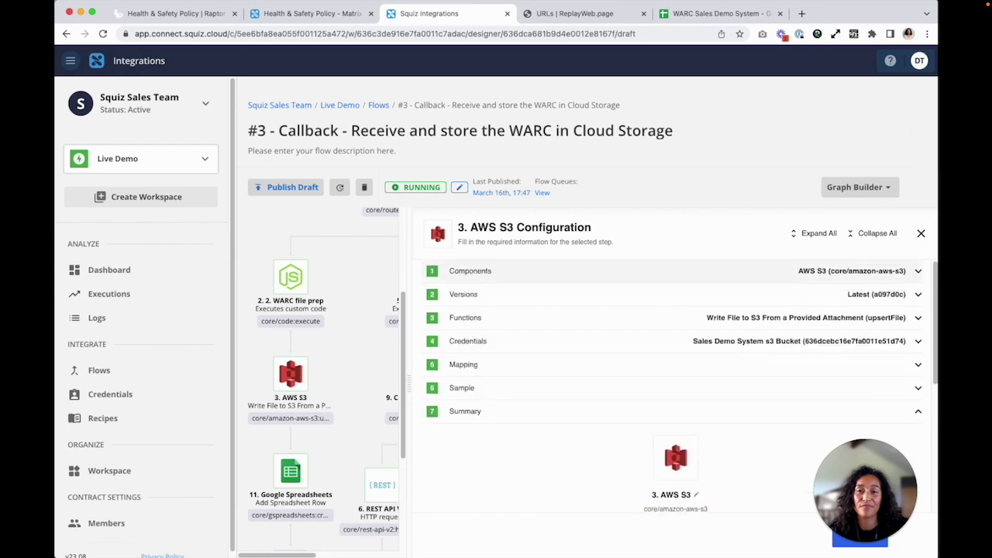
left_click(921, 233)
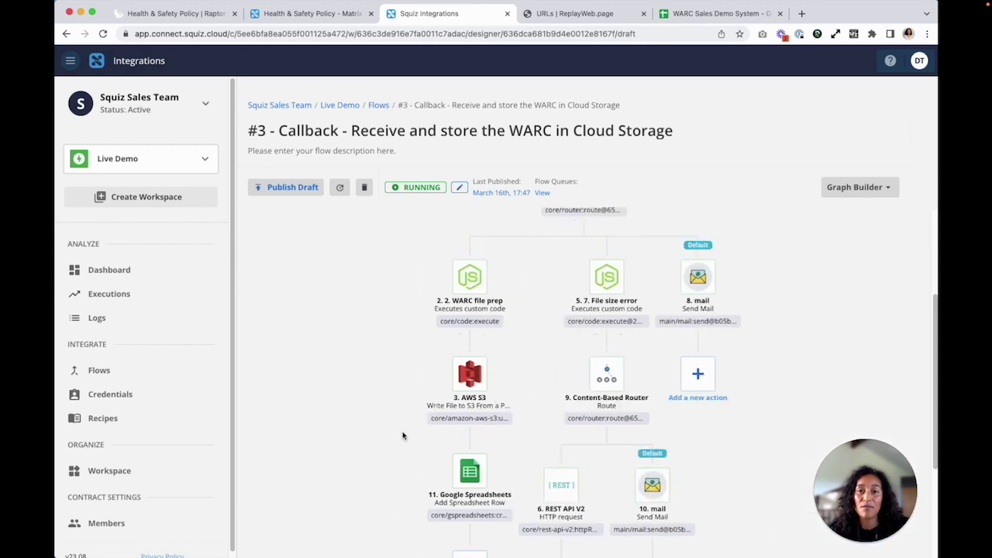
scroll(402, 436, "down", 1)
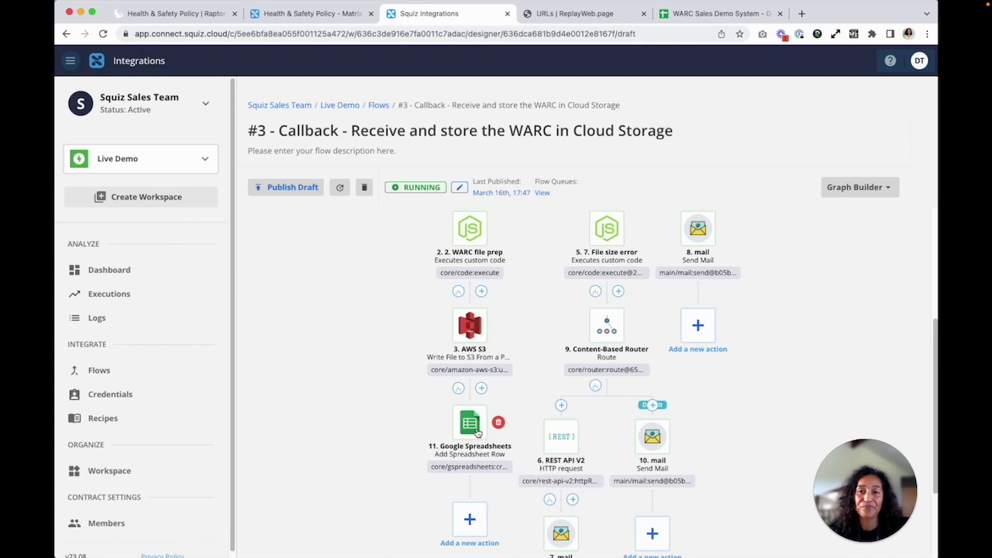
left_click_drag(721, 13, 590, 14)
Step: Sort WARC rows by timestamp Z→A and inspect the 2023-04-17T23:16:01.697Z snapshot's s3_key
left_click(176, 145)
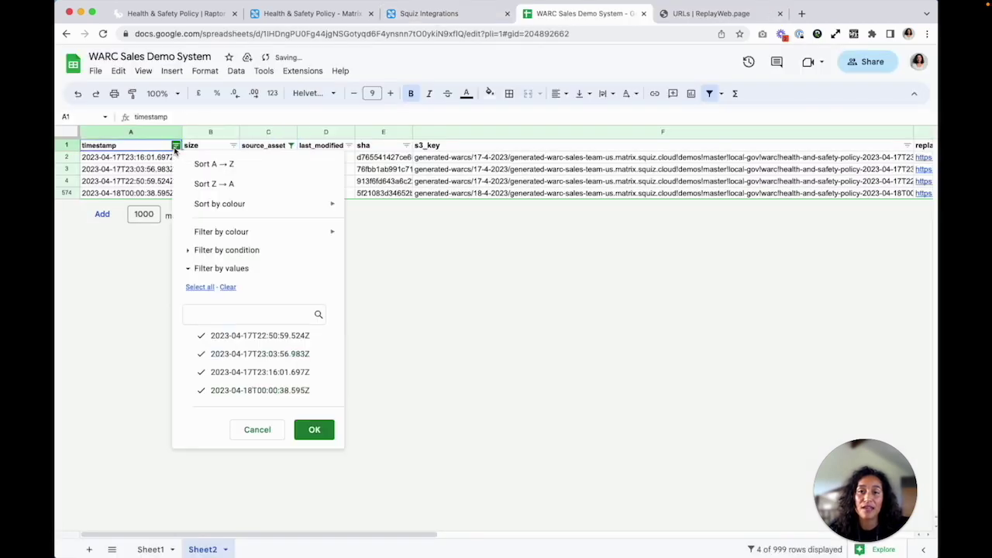
left_click(197, 184)
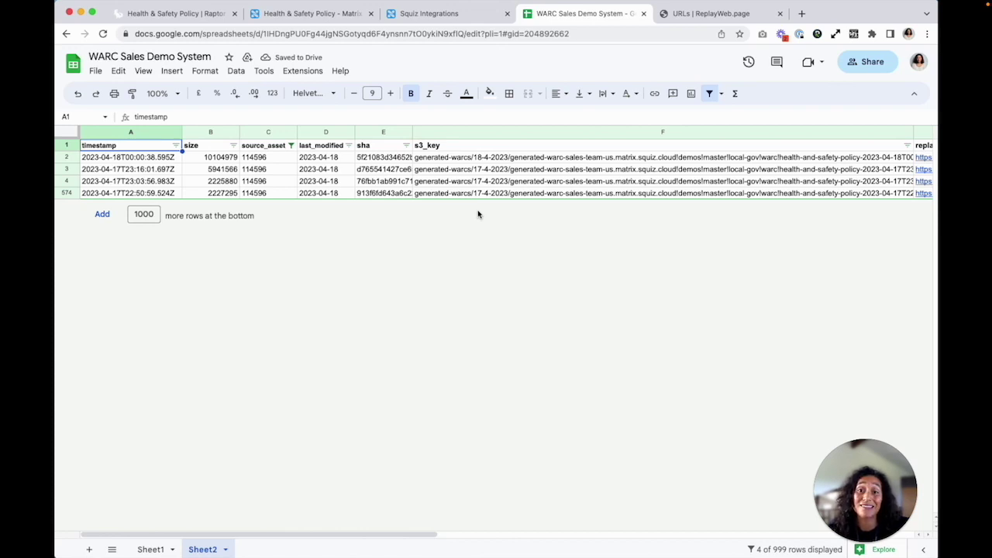
left_click(144, 159)
left_click(140, 170)
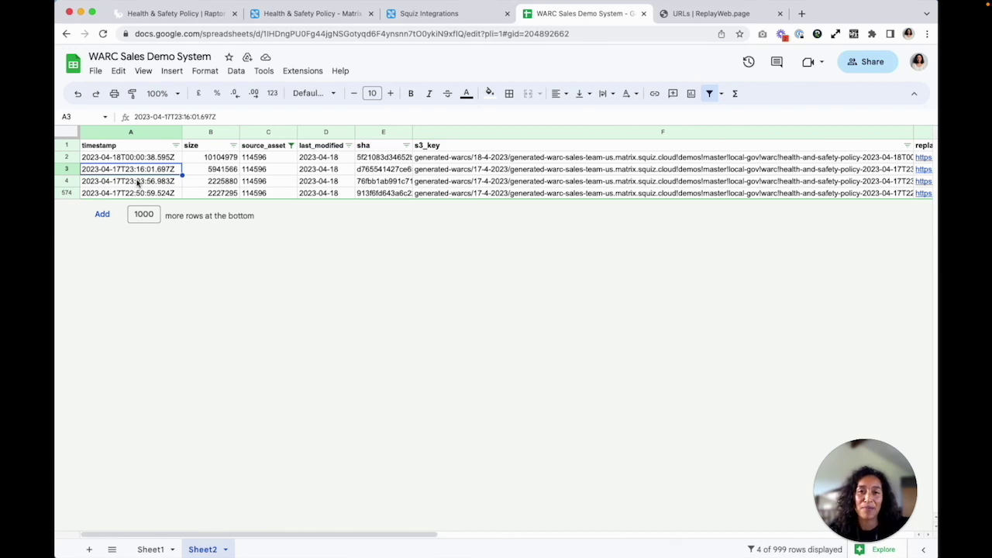
left_click(138, 182)
left_click(137, 193)
left_click(132, 169)
left_click(626, 171)
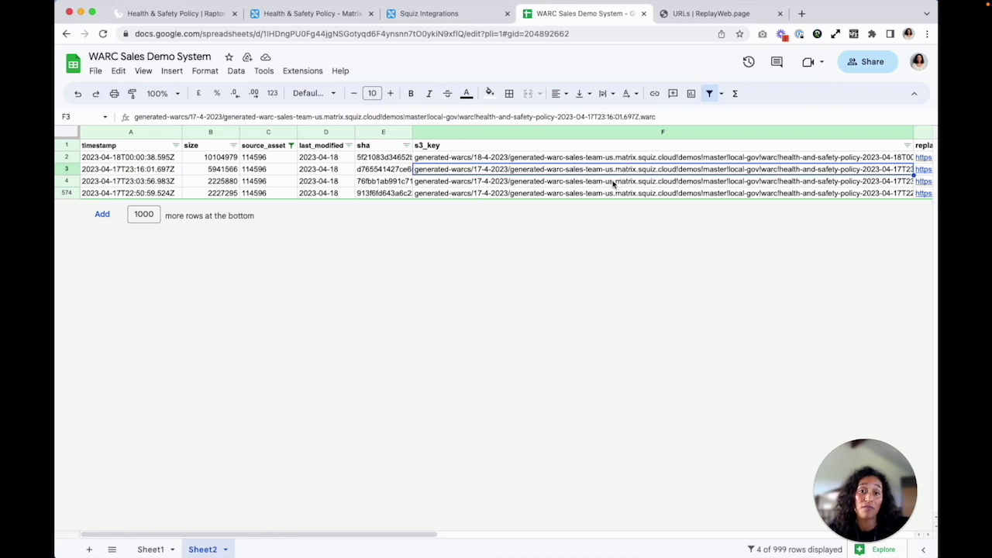
left_click(696, 15)
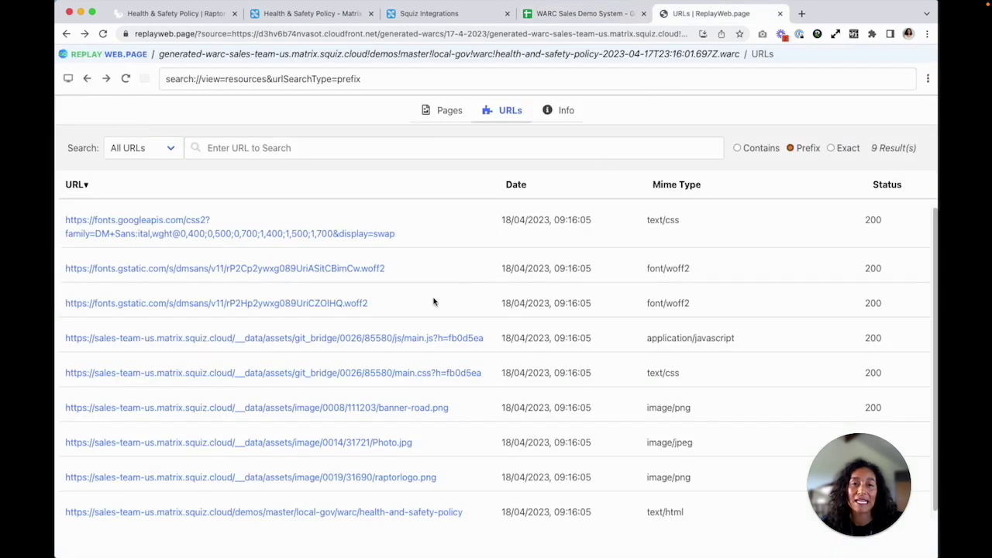
Step: Open the archived health-and-safety-policy text/html page and scroll through its autumn-trees hero
scroll(434, 302, "down", 1)
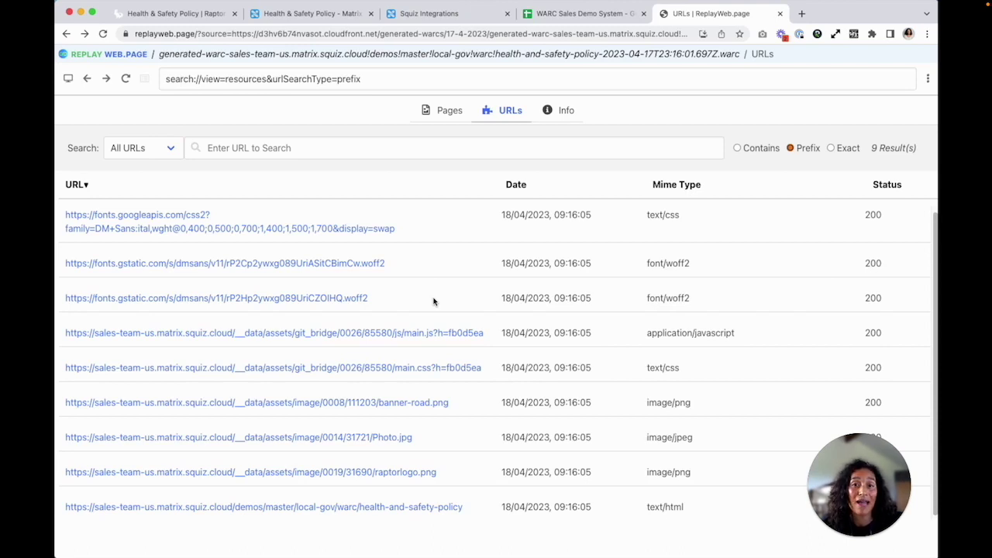
scroll(434, 302, "down", 1)
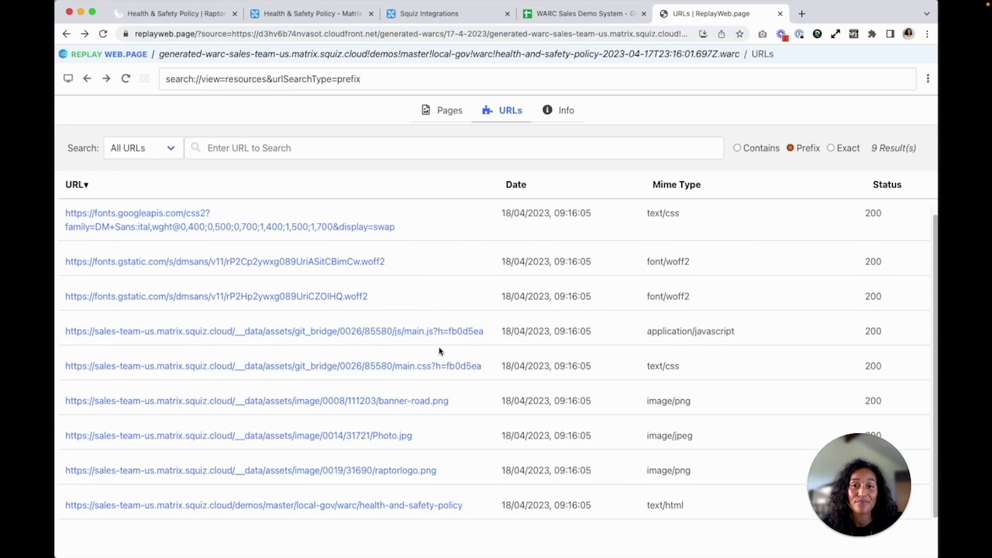
left_click_drag(649, 505, 697, 505)
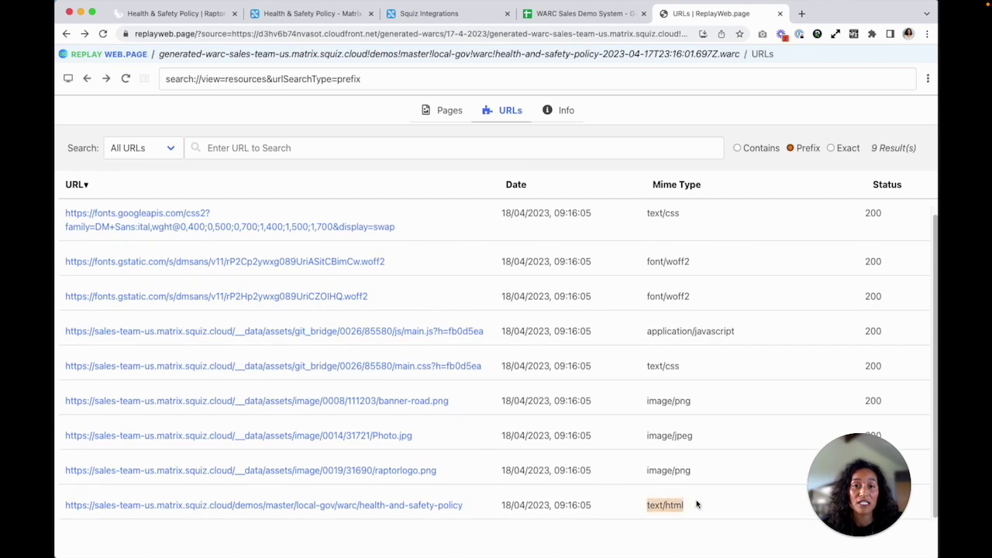
left_click_drag(502, 505, 595, 504)
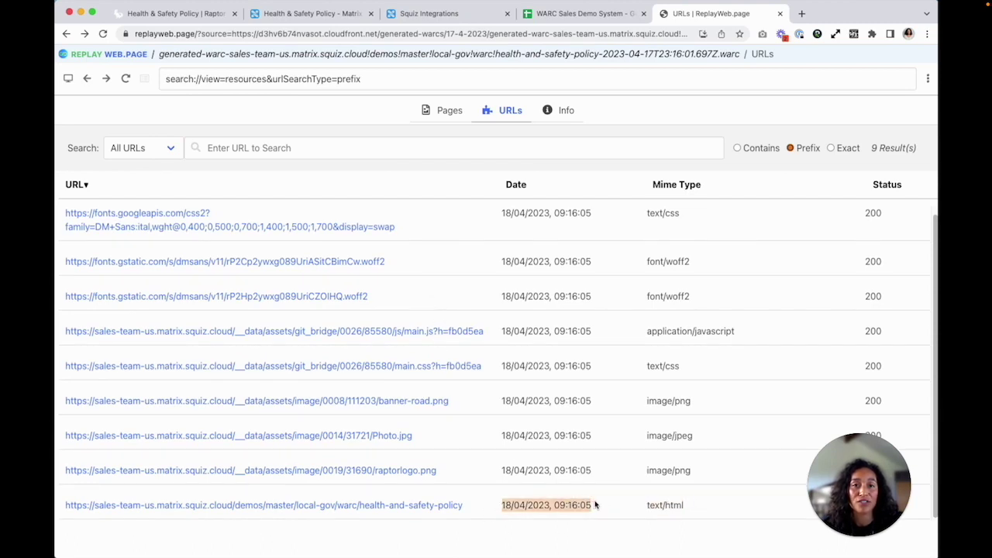
left_click(411, 509)
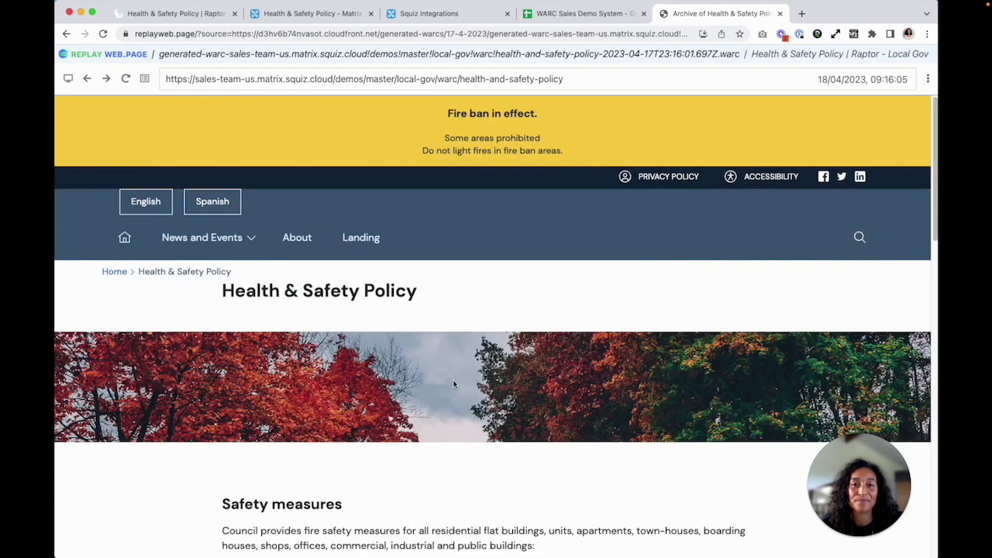
scroll(454, 385, "down", 3)
scroll(454, 385, "down", 2)
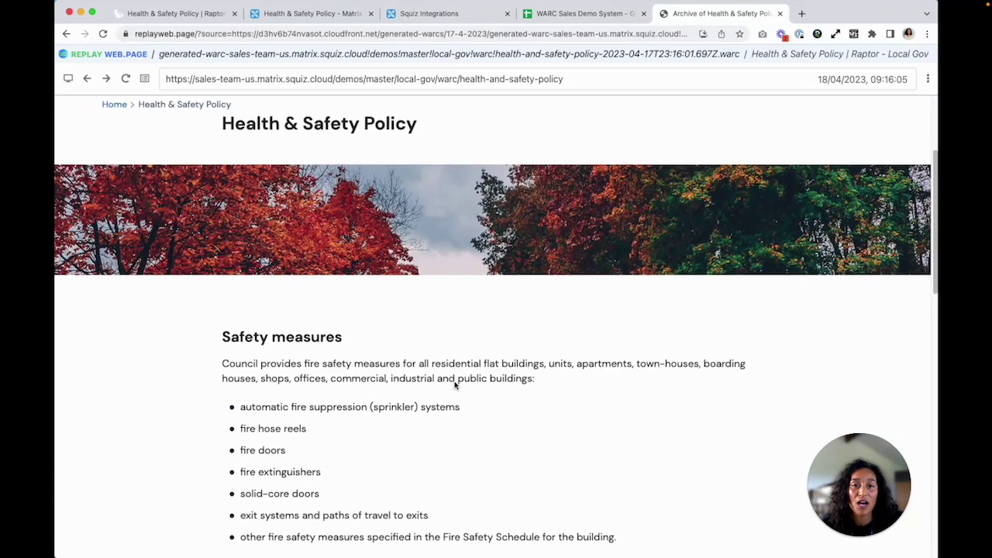
scroll(462, 372, "down", 2)
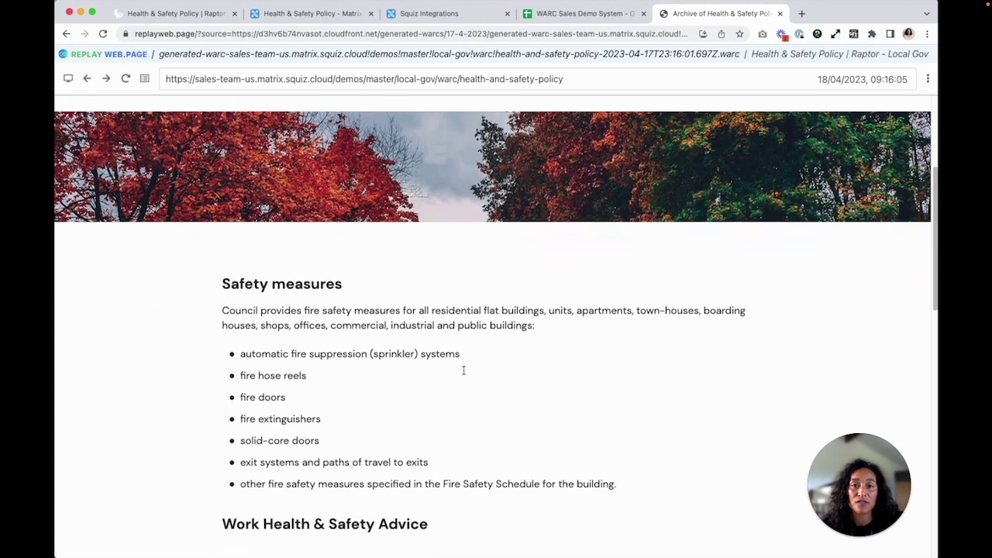
scroll(463, 371, "up", 2)
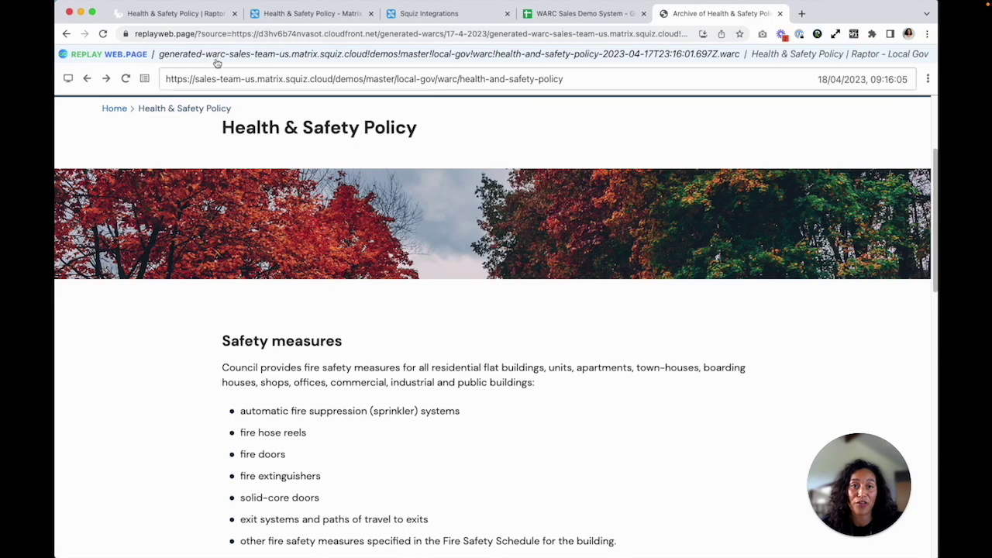
left_click(183, 15)
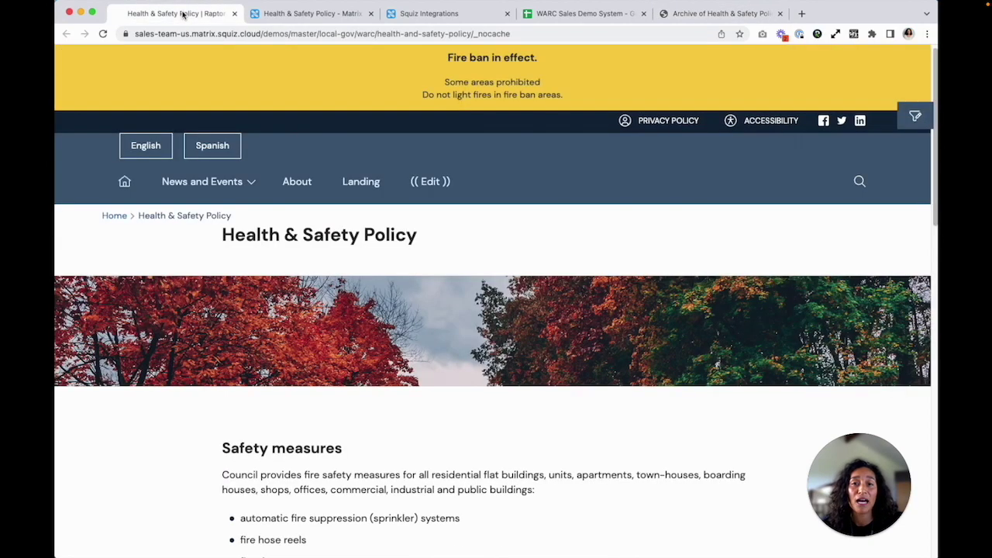
Step: Reload the live page and review its water-splash hero and General requirements section
left_click(103, 34)
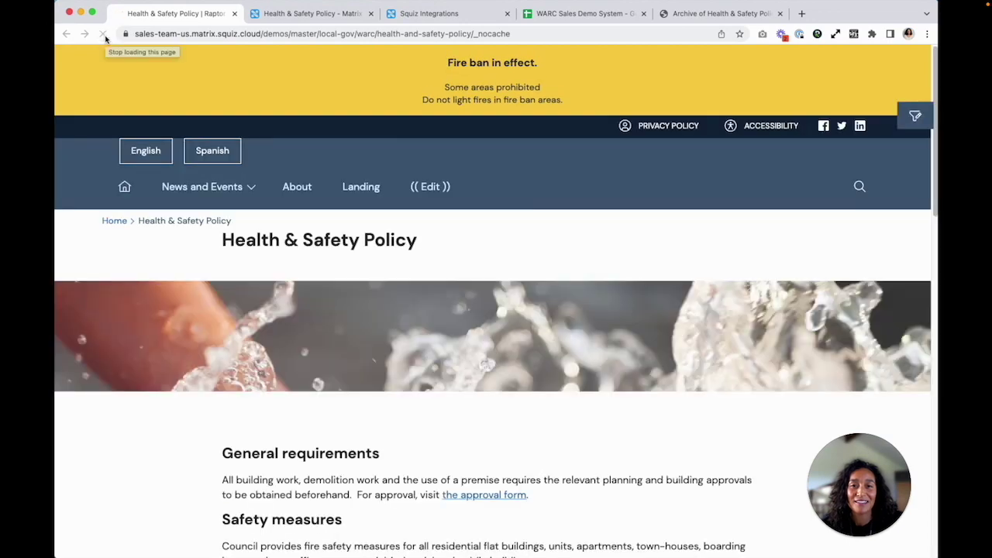
mouse_move(203, 183)
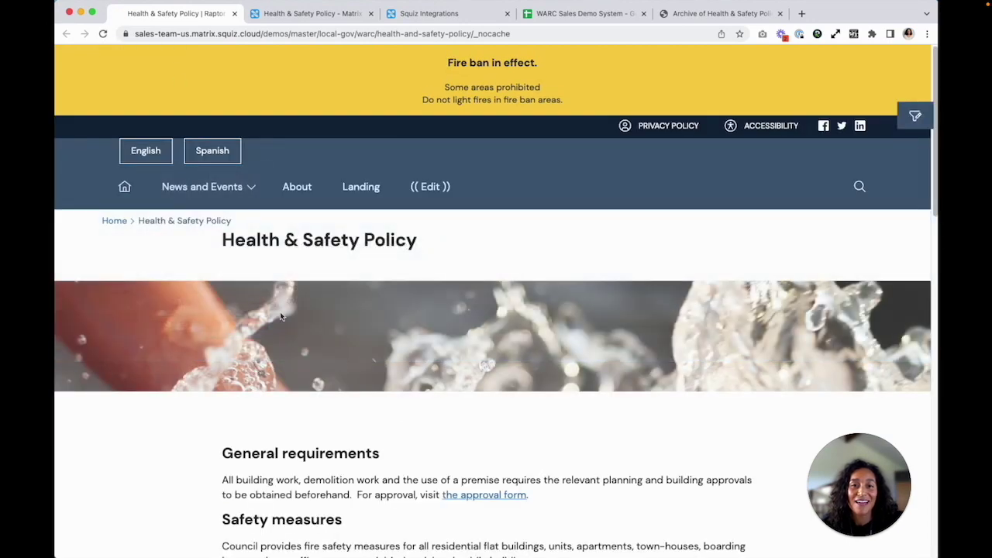
scroll(294, 283, "down", 3)
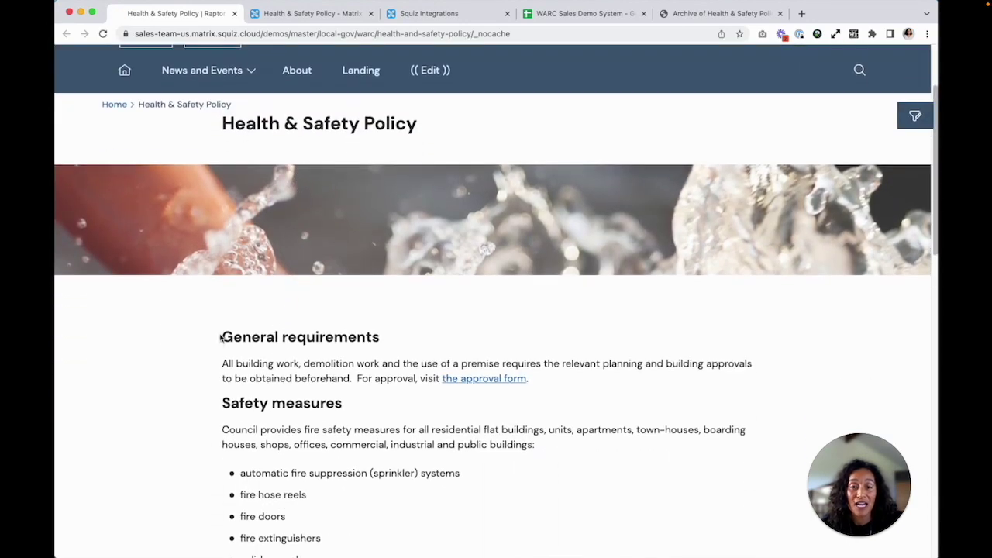
left_click_drag(221, 336, 644, 400)
left_click(644, 400)
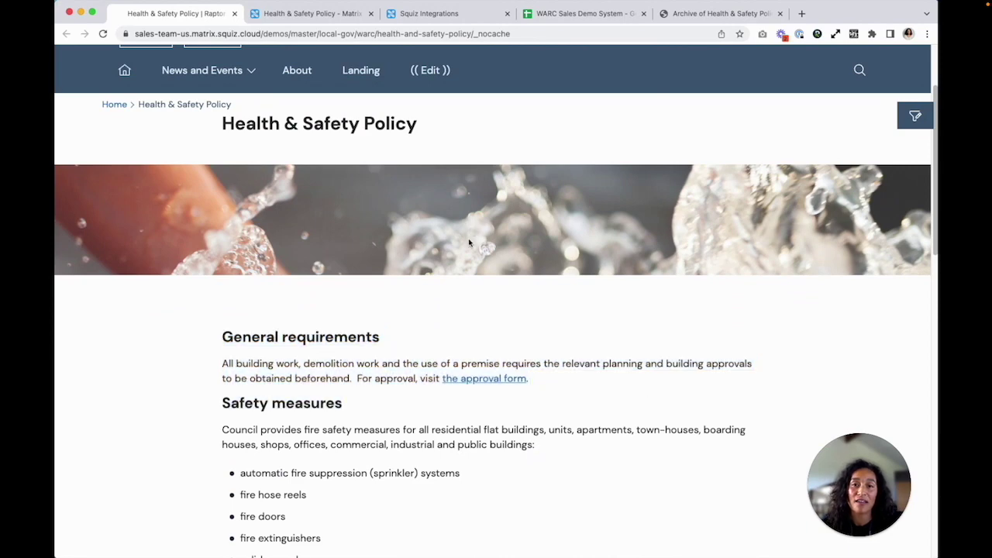
scroll(477, 229, "up", 3)
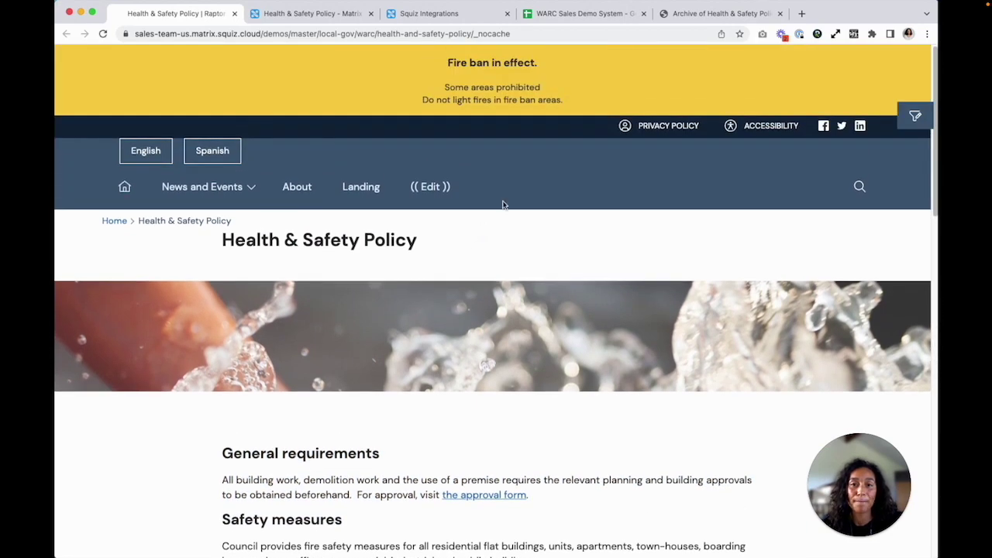
left_click(688, 14)
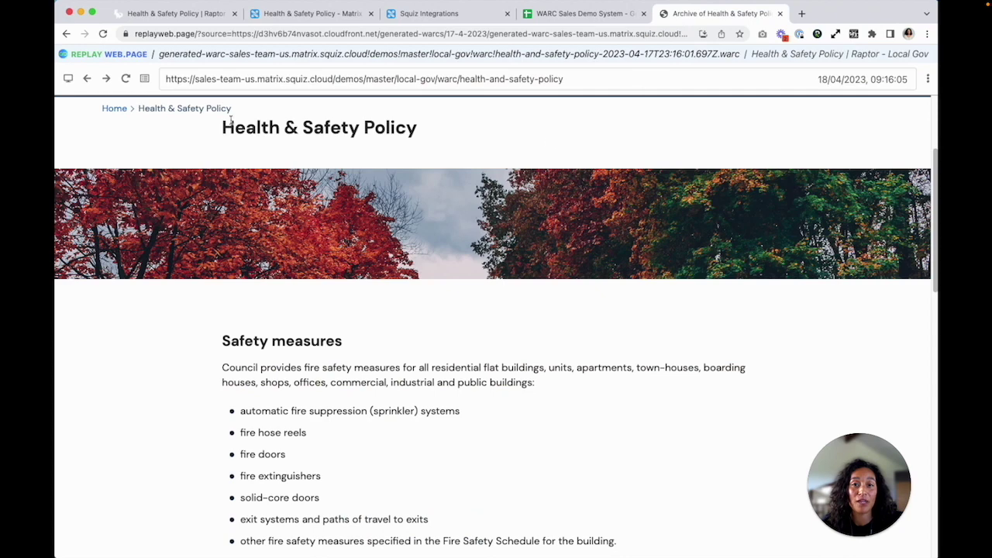
Step: Reload the archived policy page and scroll through it to confirm the trees hero remains
left_click(127, 80)
scroll(475, 226, "down", 3)
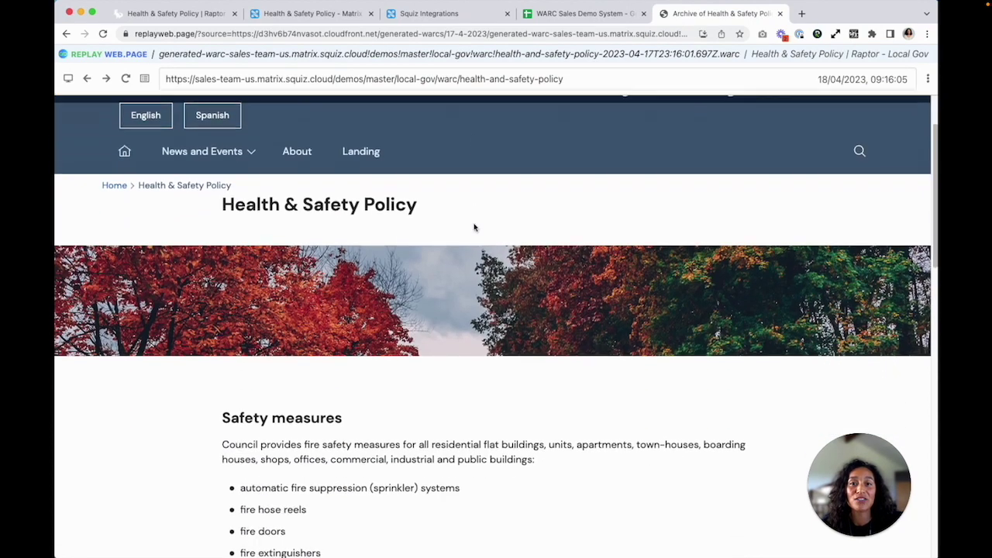
scroll(475, 226, "down", 1)
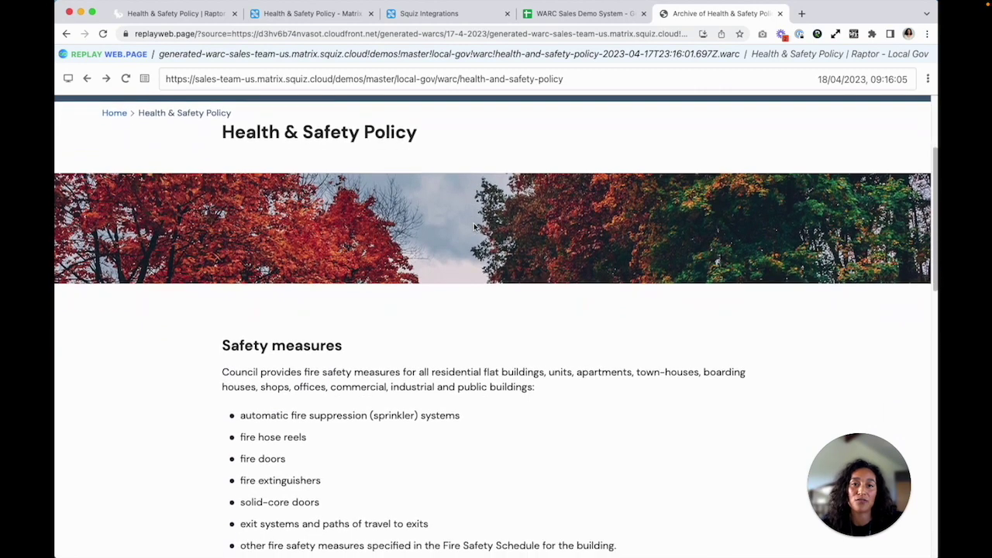
scroll(471, 225, "up", 4)
scroll(462, 230, "down", 2)
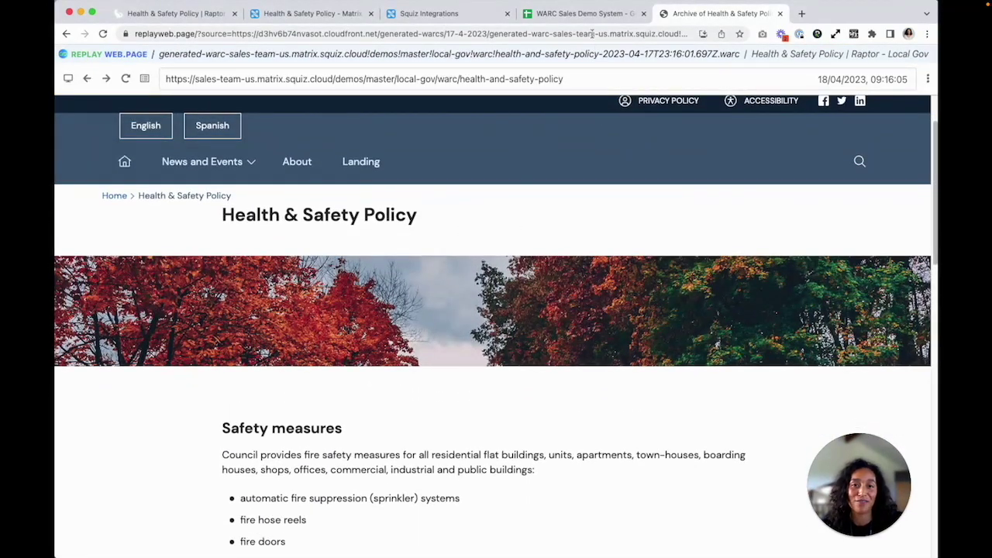
left_click(584, 16)
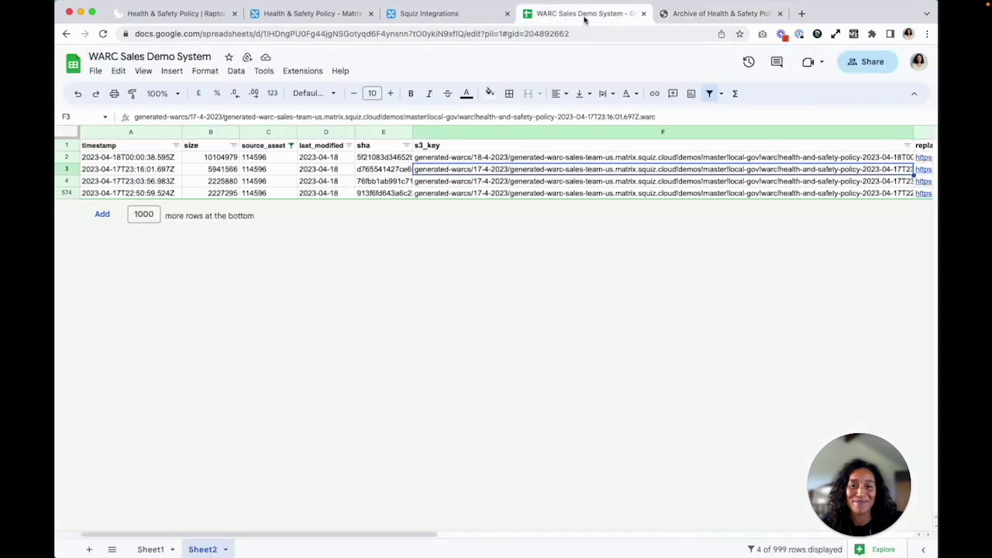
Step: Follow row 2's replay link to open the 2023-04-18 WARC snapshot in ReplayWeb.page
left_click(901, 159)
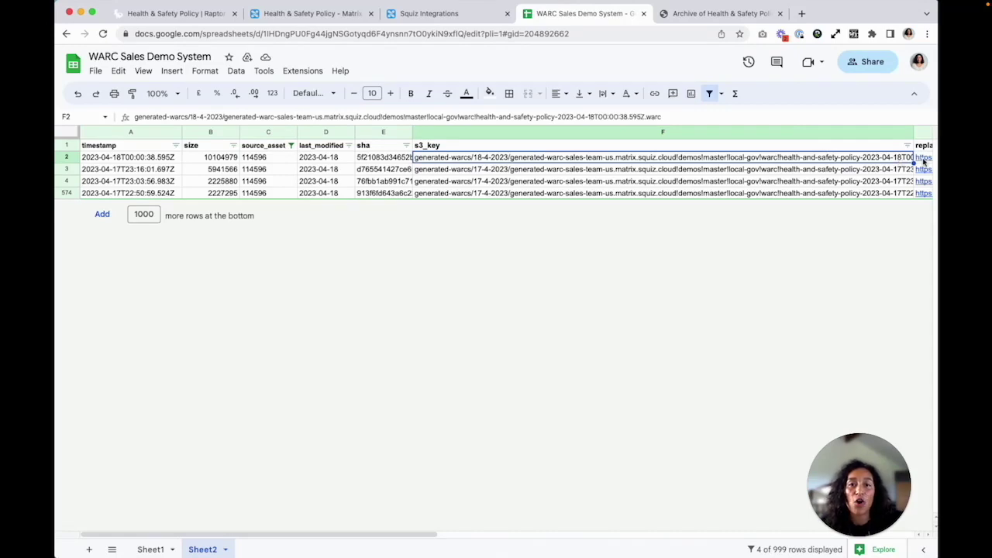
left_click(922, 159)
left_click(879, 175)
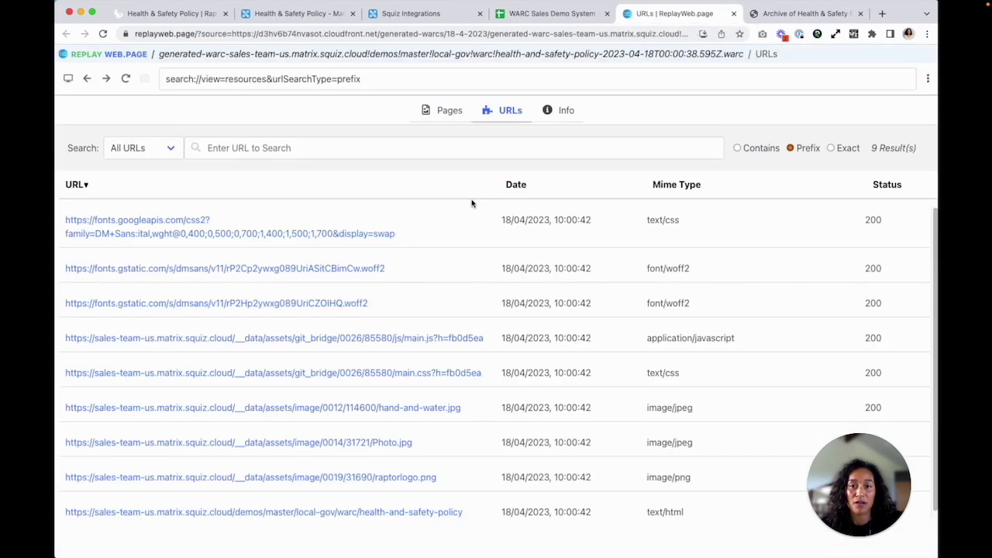
Step: Open the 18 April archived copy of the health-and-safety-policy page from the URLs list
scroll(471, 224, "down", 1)
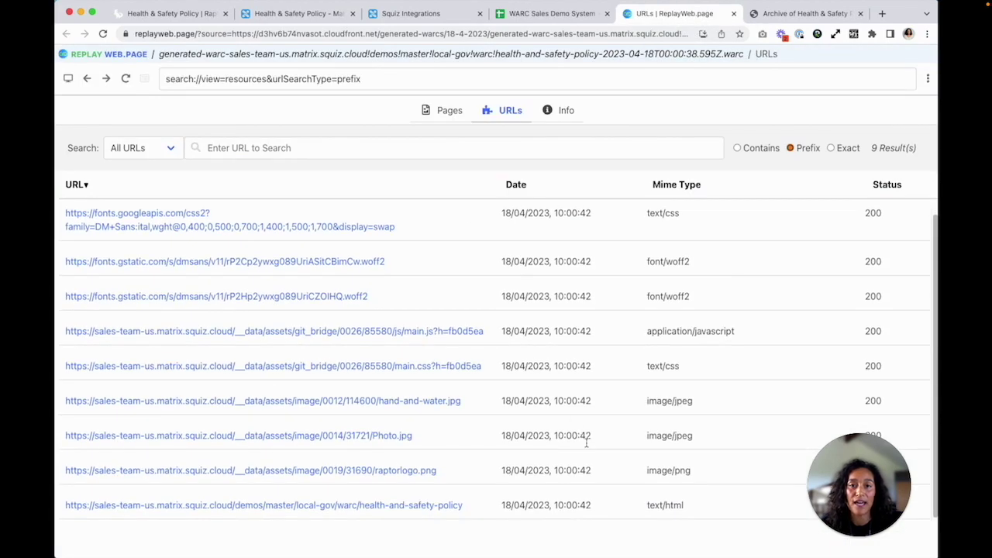
left_click_drag(685, 505, 500, 503)
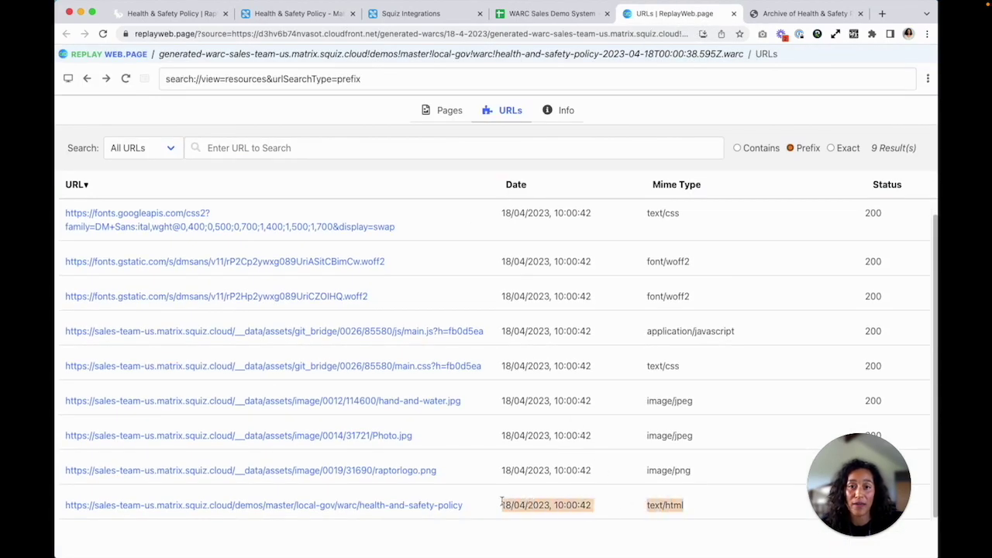
left_click(430, 506)
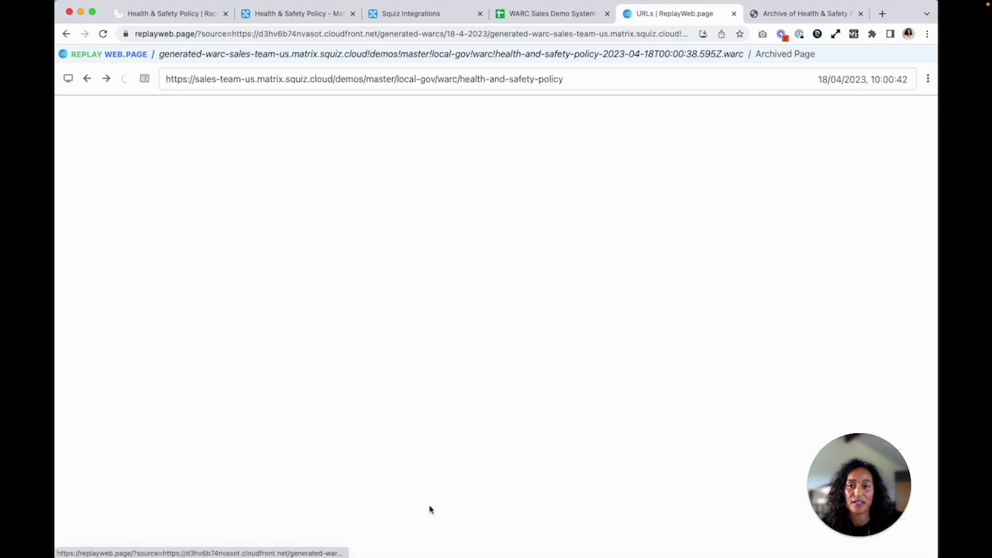
Step: Review the water banner and General requirements section, then compare with the 17 April autumn-trees snapshot
scroll(591, 335, "down", 1)
scroll(590, 335, "down", 3)
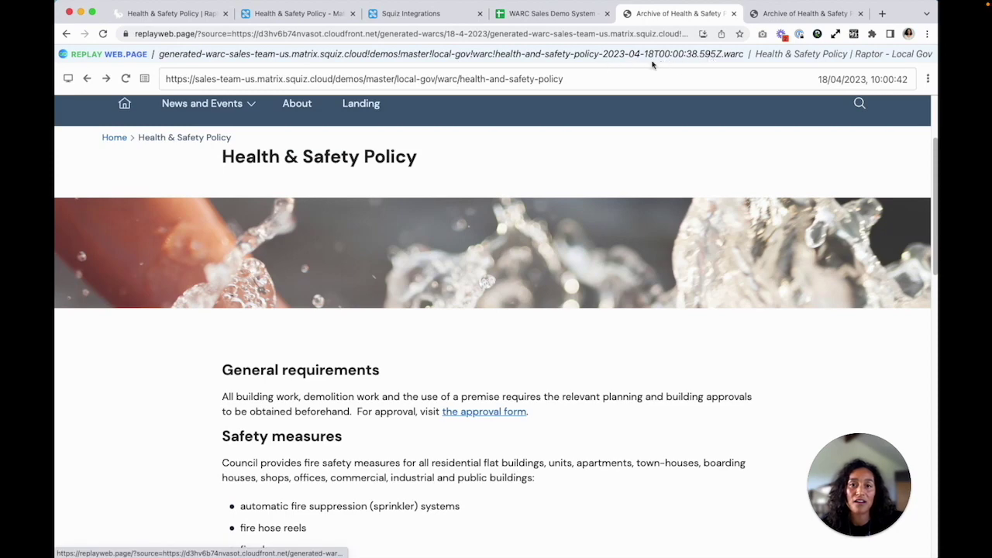
left_click(807, 14)
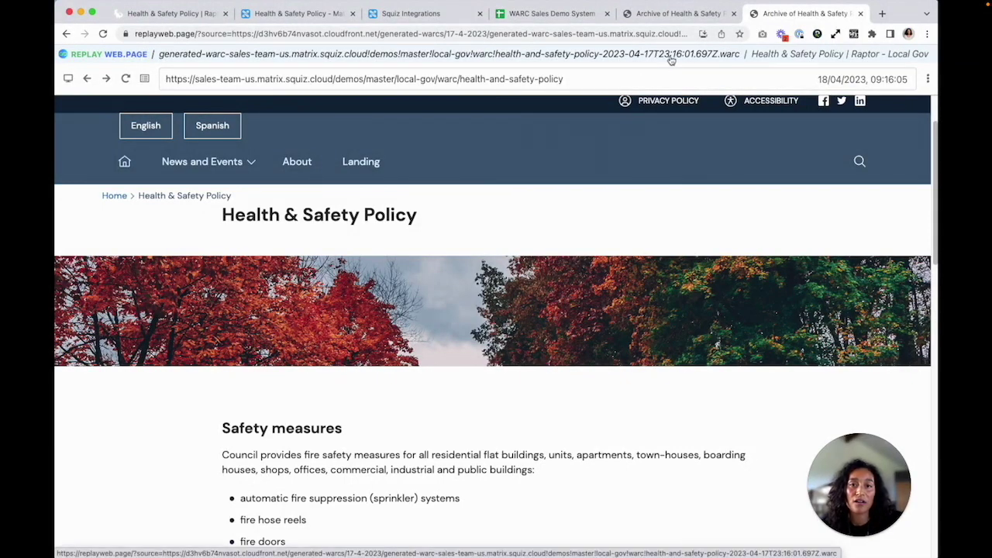
left_click(414, 16)
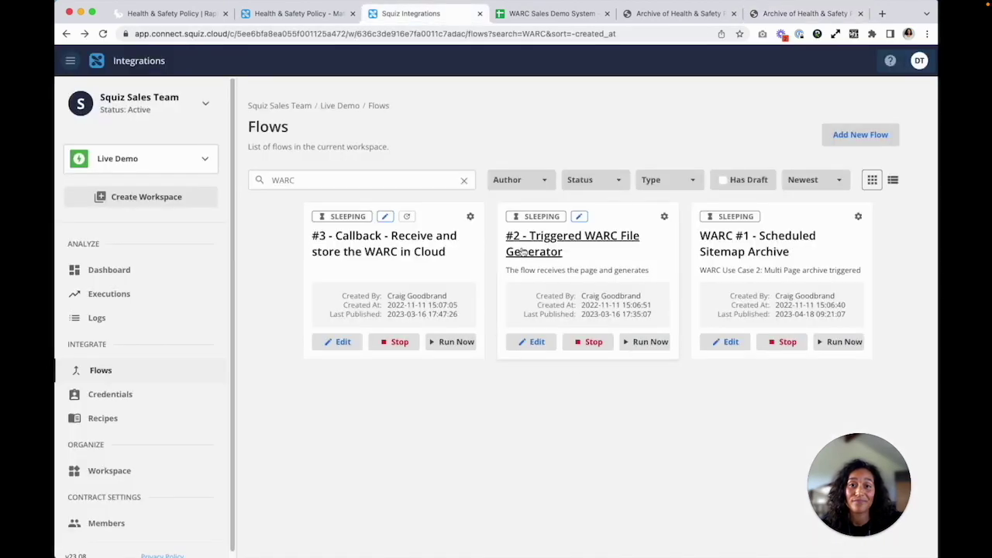